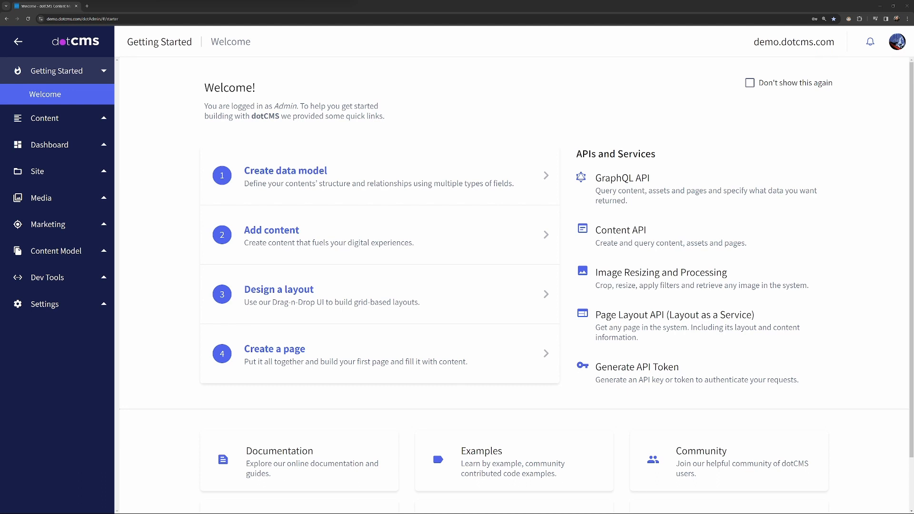
Search all site content for "costa" and look through the matching items.
click(64, 122)
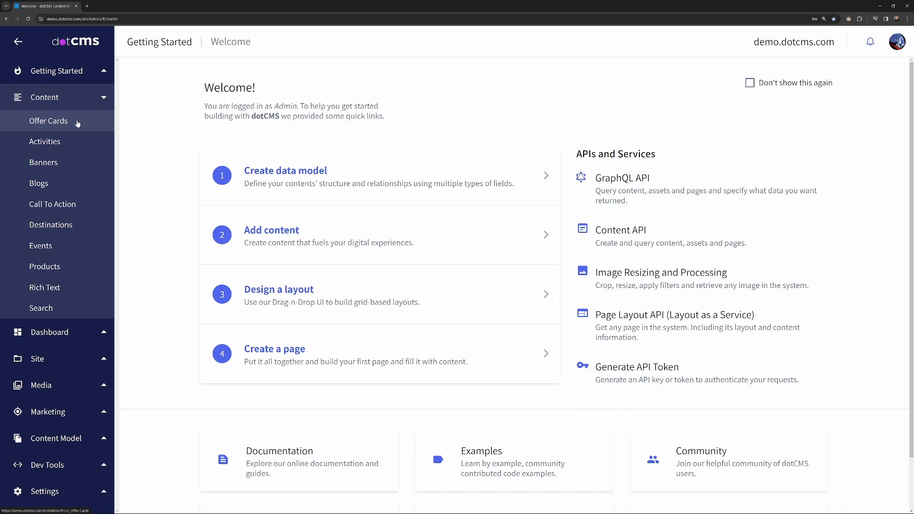
click(64, 312)
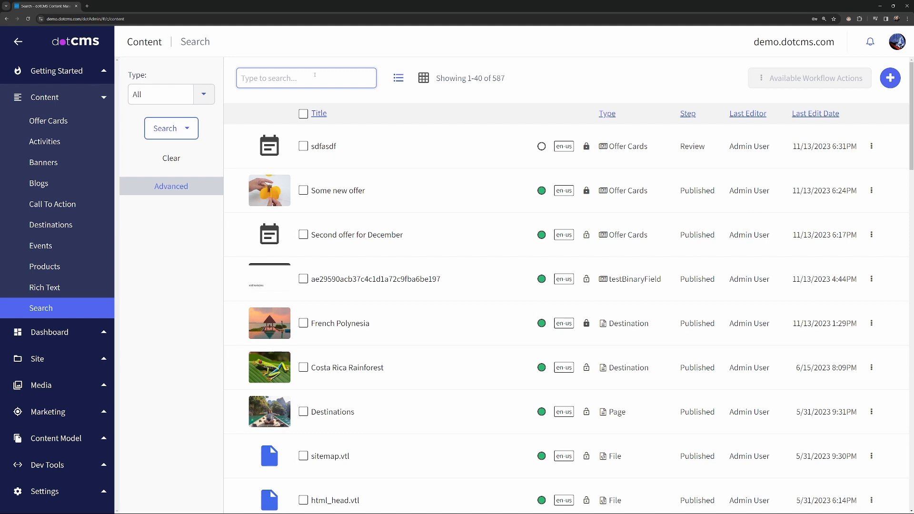
text(costa)
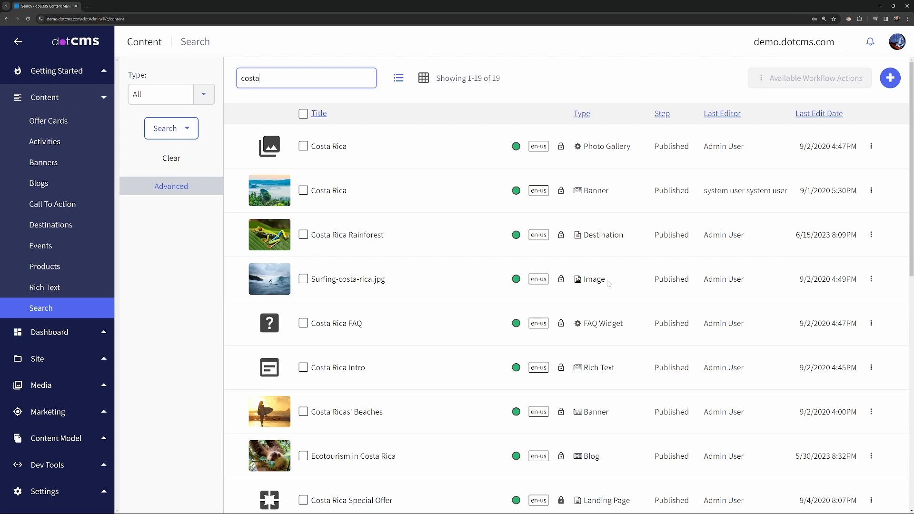
scroll(611, 315, down, 1)
scroll(612, 320, down, 5)
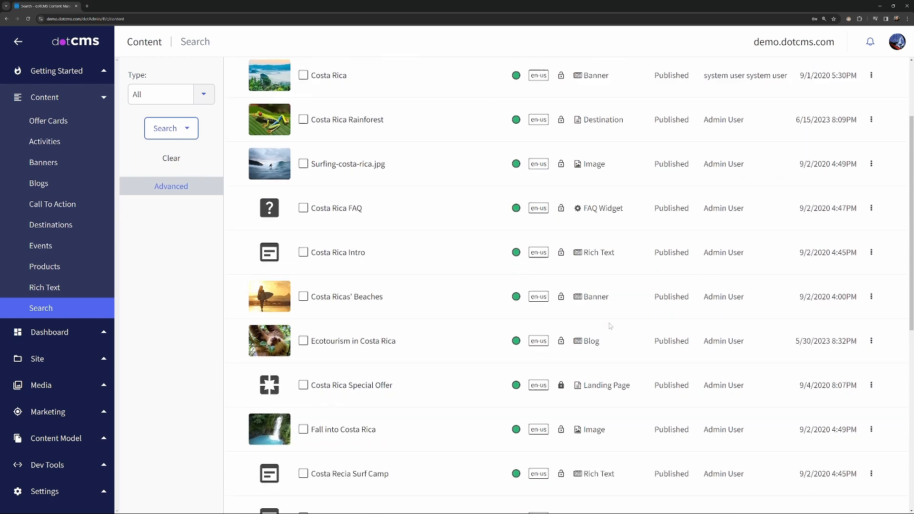
scroll(613, 325, down, 5)
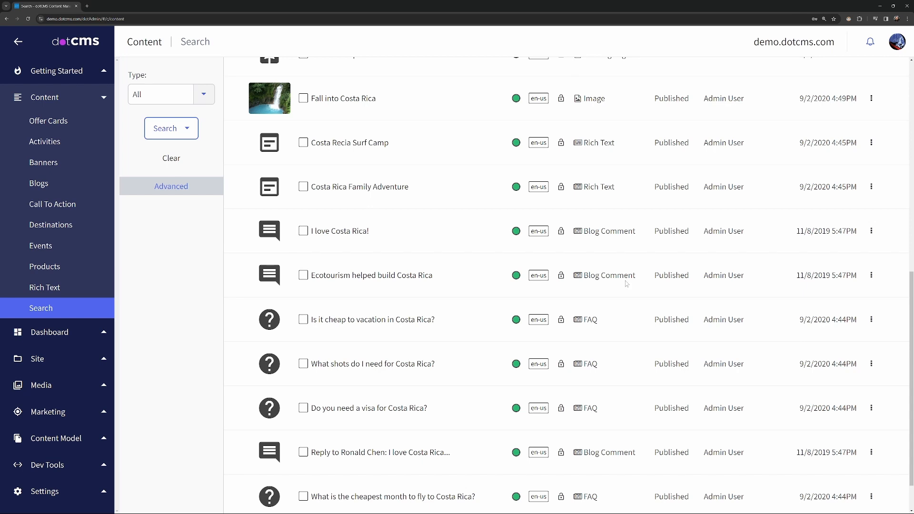
scroll(627, 284, up, 11)
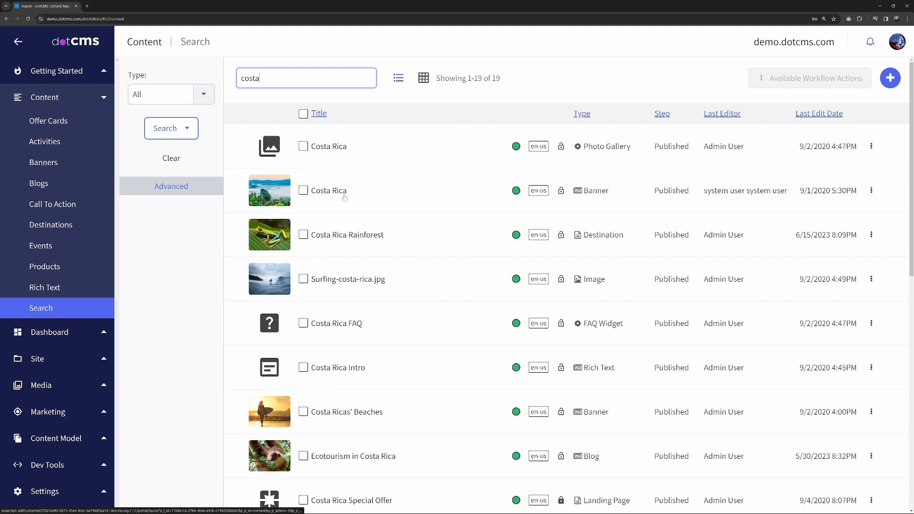
Search the content for "ocean" and examine the fields of the French Polynesia destination, closing it without changes.
drag(280, 79, 228, 80)
text(ocean)
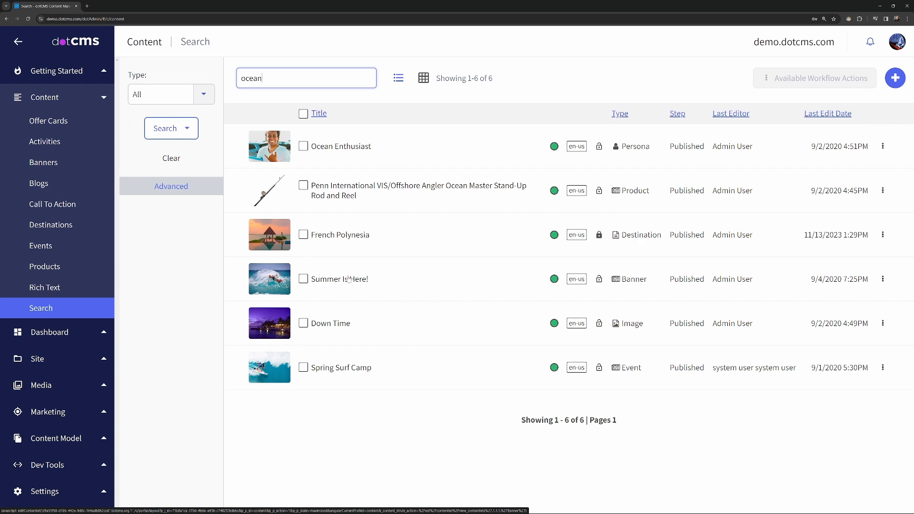
click(341, 239)
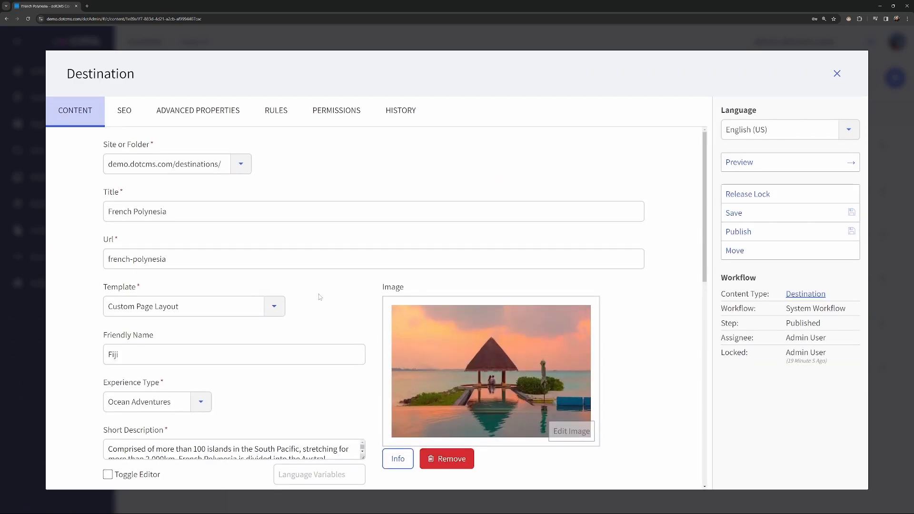
scroll(320, 298, down, 1)
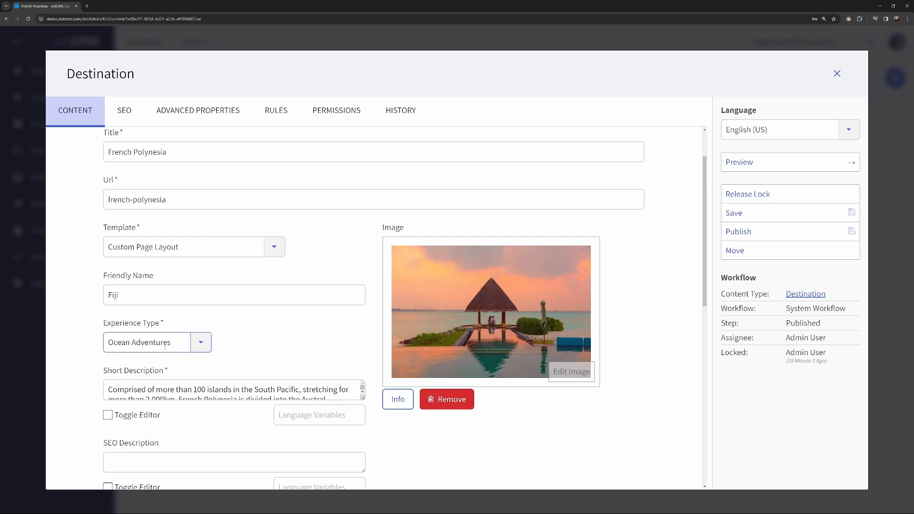
scroll(165, 348, down, 1)
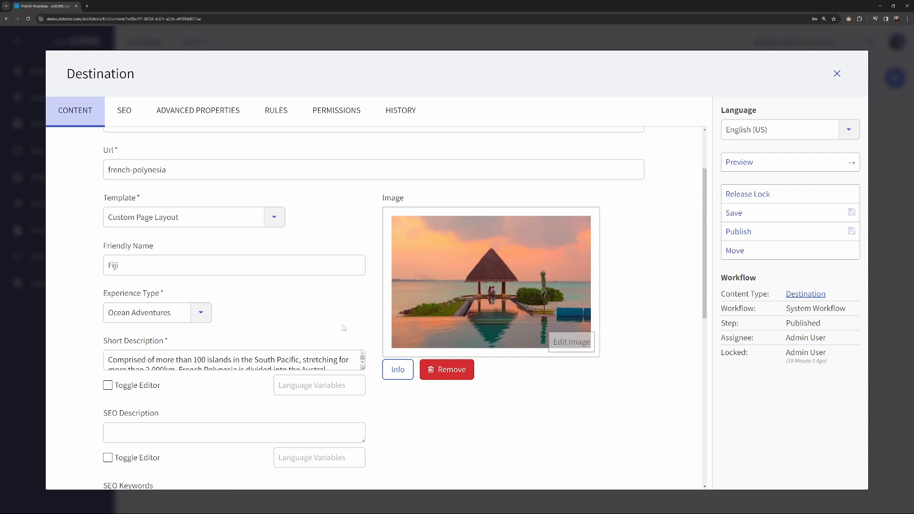
scroll(345, 328, up, 3)
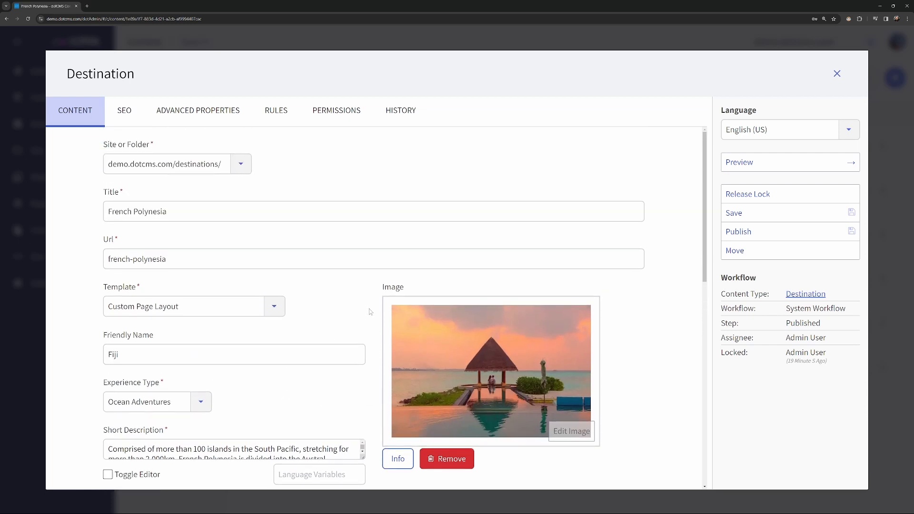
scroll(370, 312, up, 1)
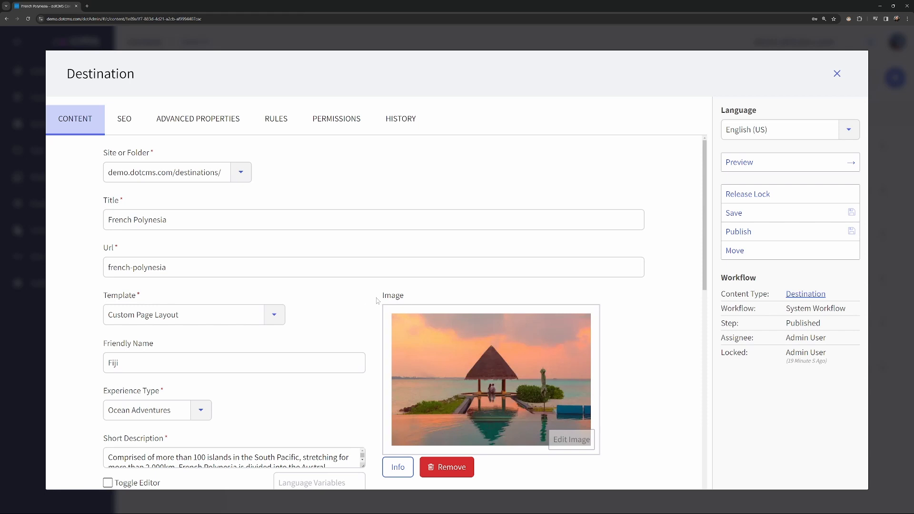
click(837, 75)
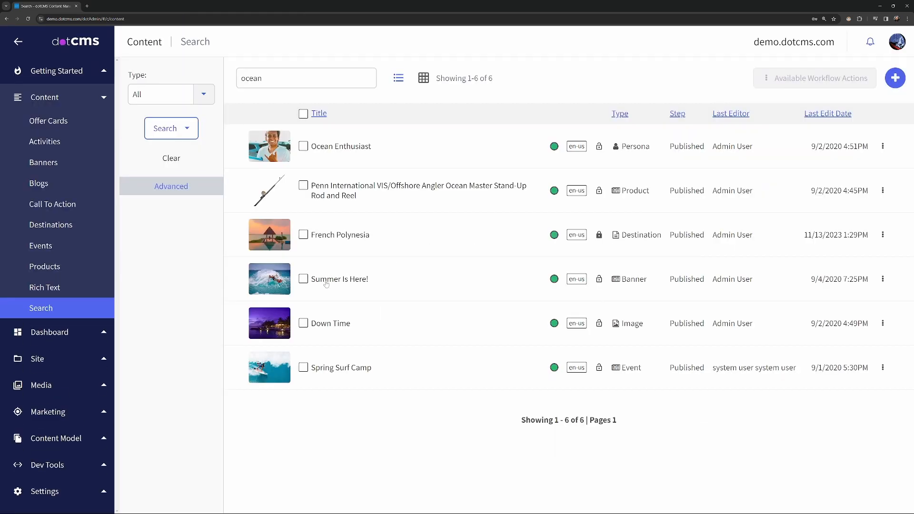
View the "Summer Is Here!" banner from the search results and close it without changes.
click(356, 284)
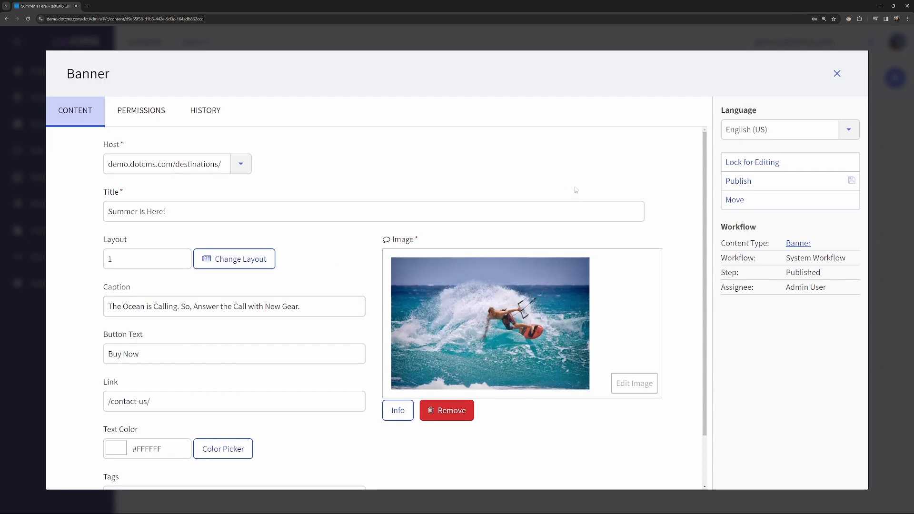
click(837, 73)
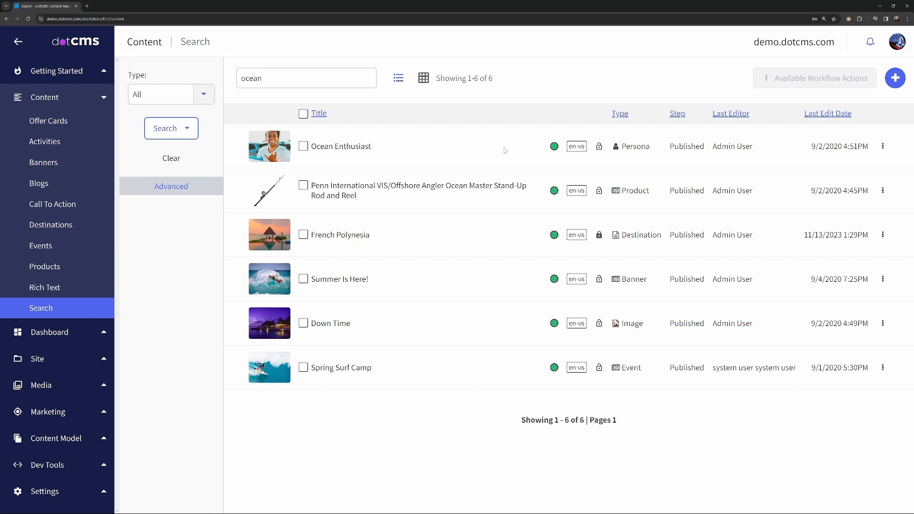
click(43, 185)
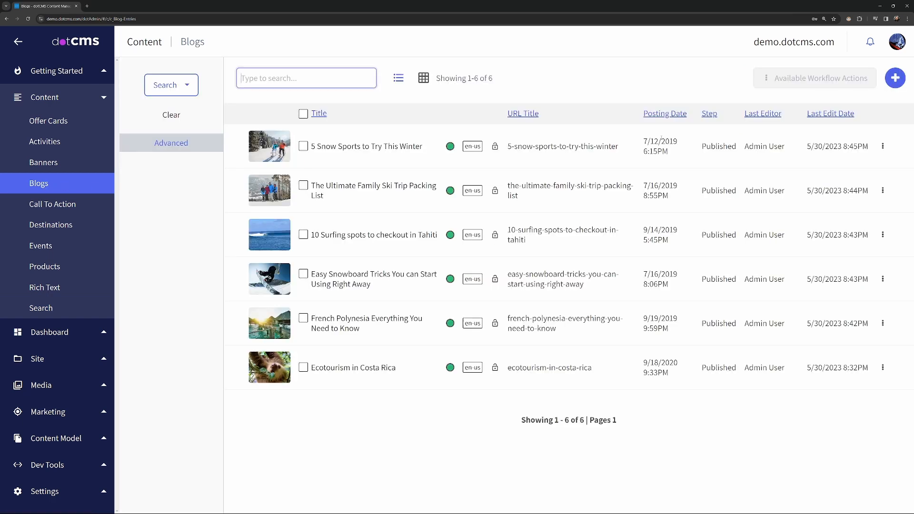
click(900, 79)
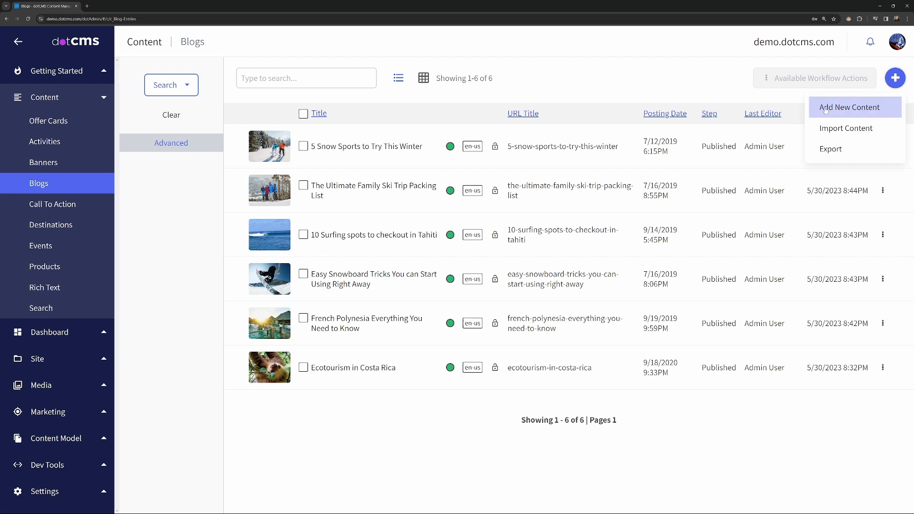
click(857, 108)
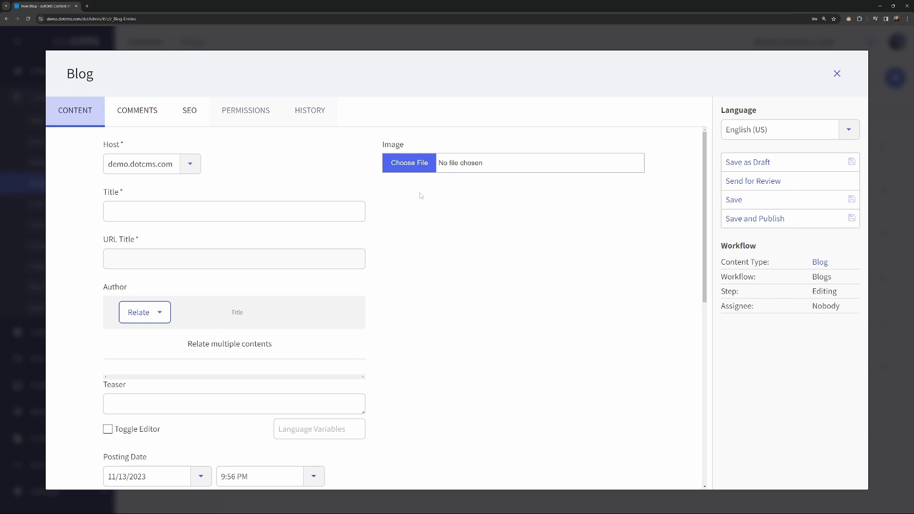
click(837, 73)
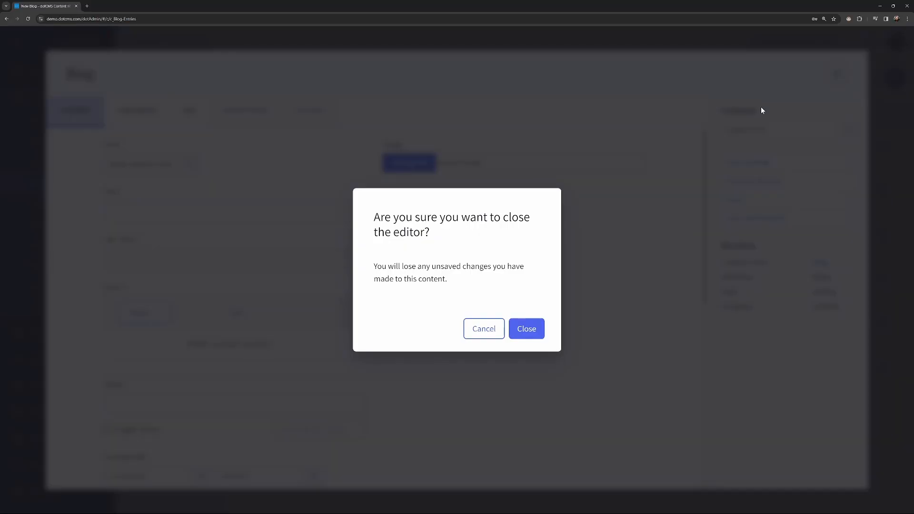
click(526, 328)
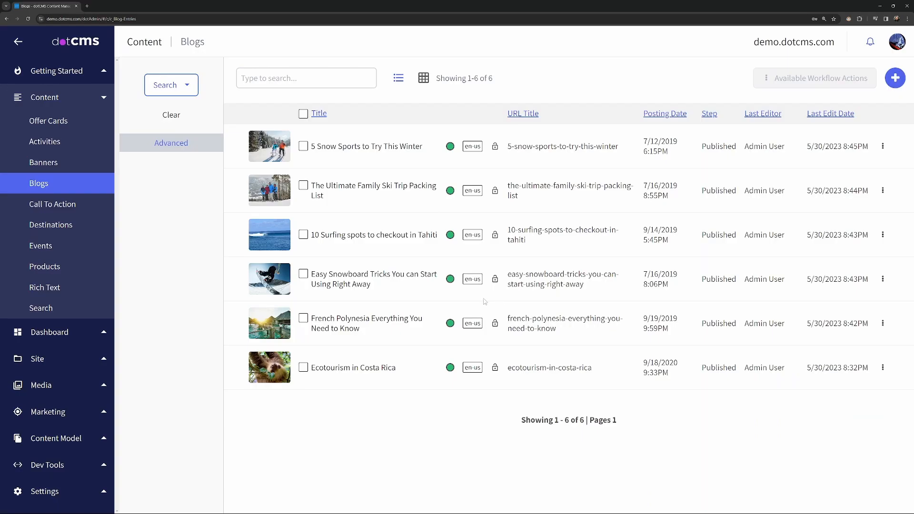
Start a new Rich Text content item from the overall content search.
click(100, 314)
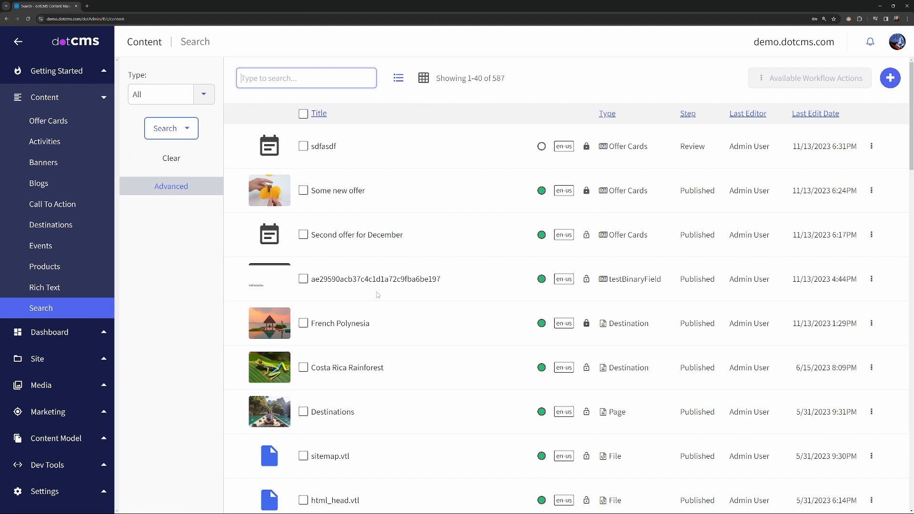
click(891, 79)
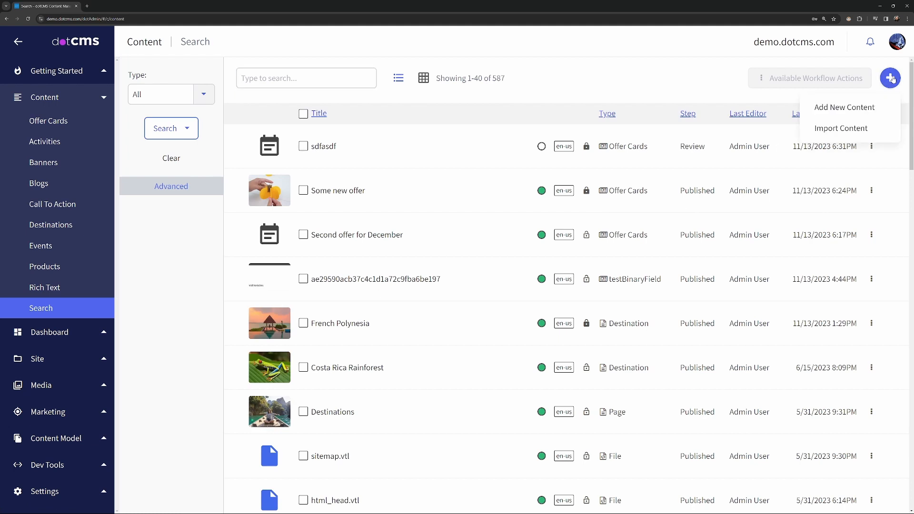
click(845, 109)
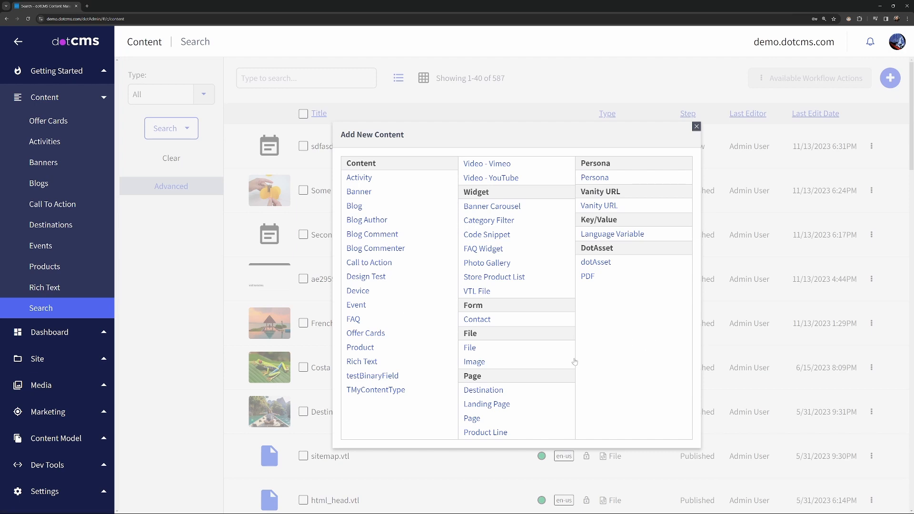
click(366, 363)
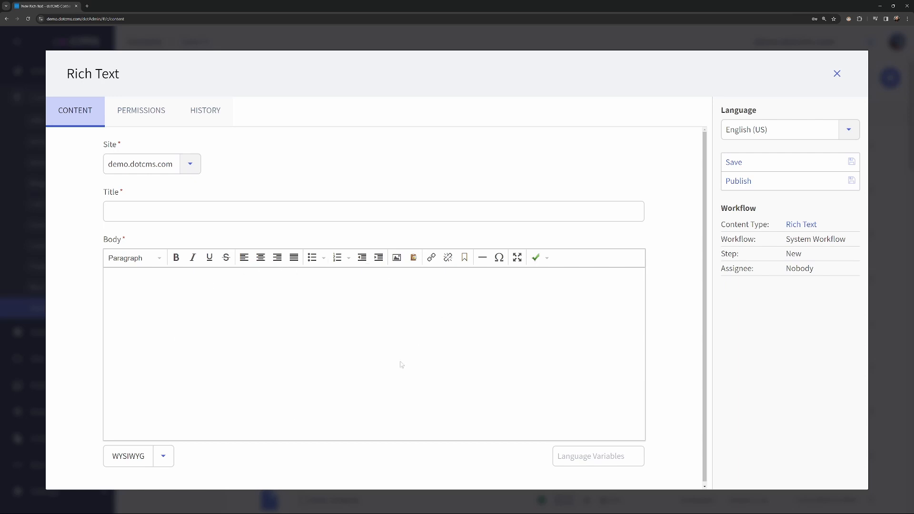
Title the new rich text item "Sloth Facts", leaving the site selection as it is.
click(129, 202)
click(195, 167)
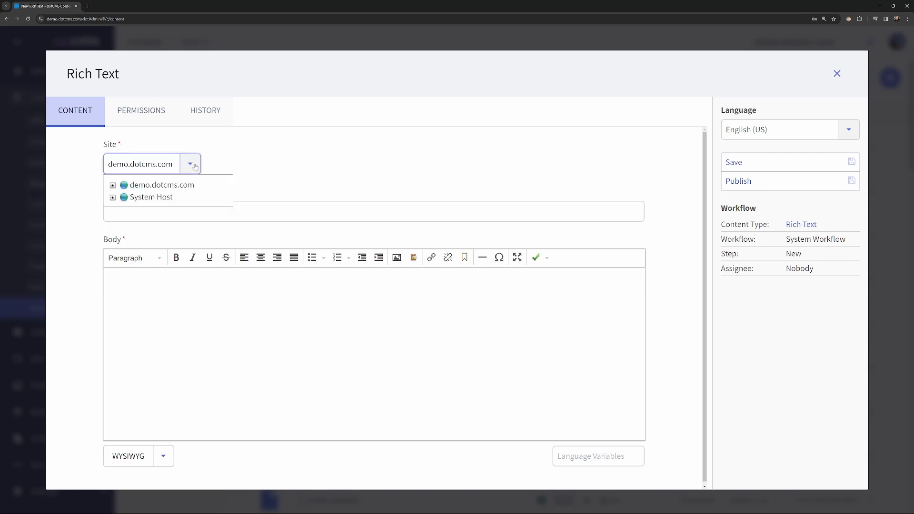
click(195, 166)
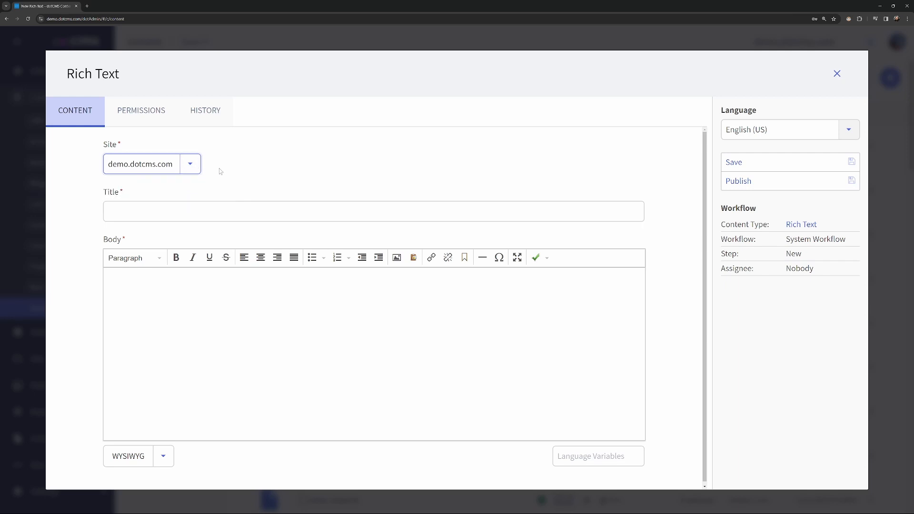
click(143, 216)
click(146, 213)
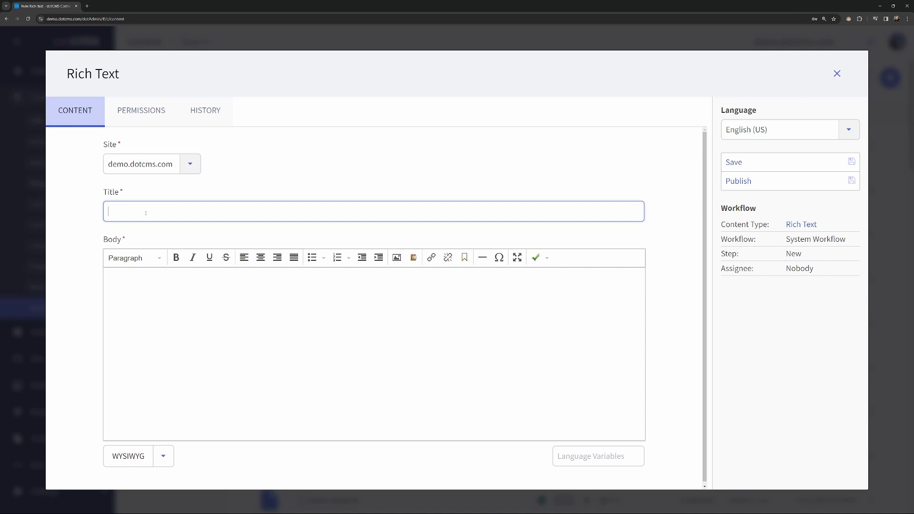
text(Sloth Facts)
click(167, 239)
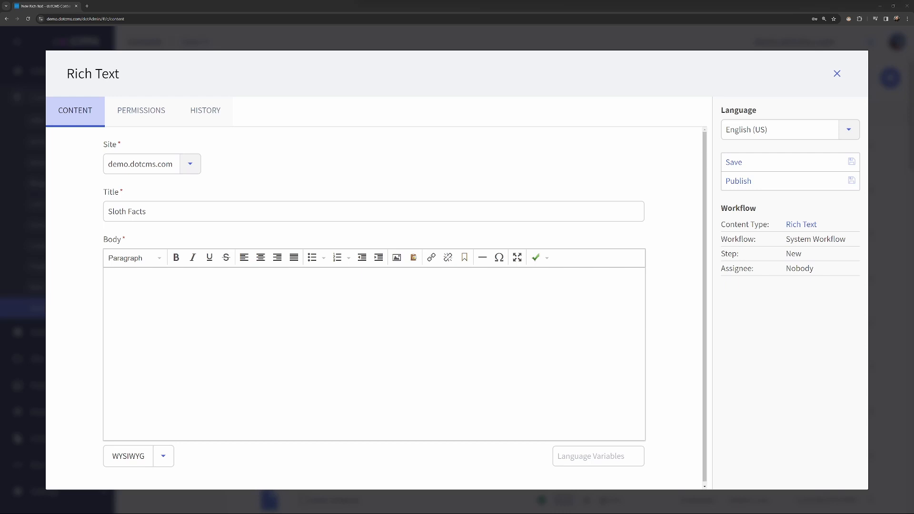
Paste the copied sloth article with its numbered species list into the body and check it.
click(374, 284)
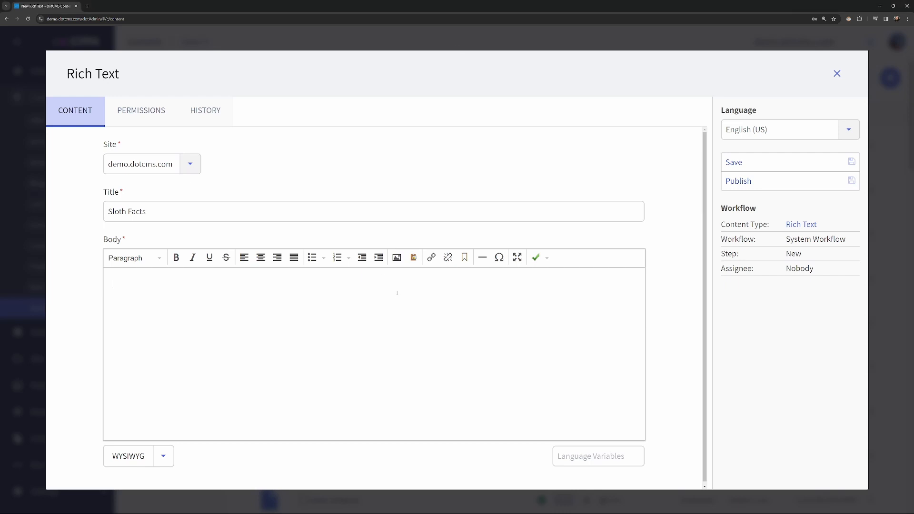
key(ctrl+v)
scroll(378, 349, up, 1)
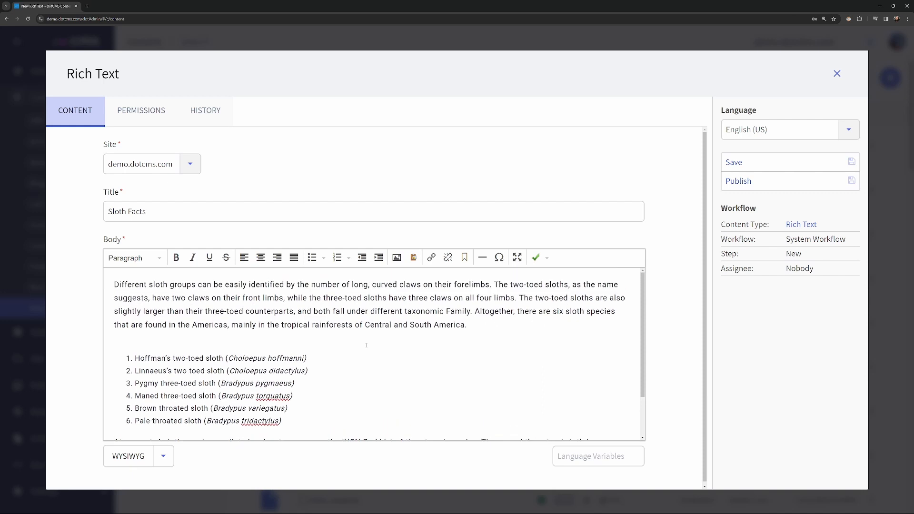
scroll(366, 345, down, 2)
scroll(371, 373, up, 3)
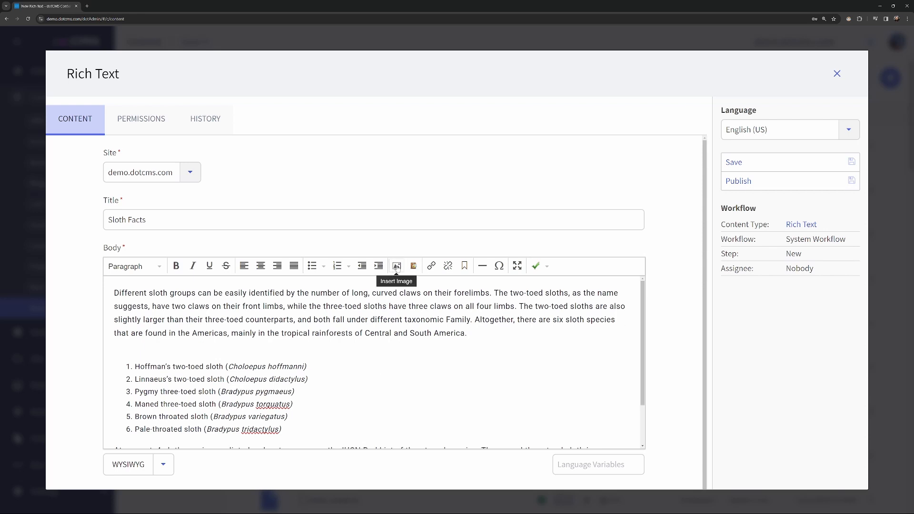
Insert the image sloth-1879999_960_720.jpg from the site's images folder into the body.
click(396, 267)
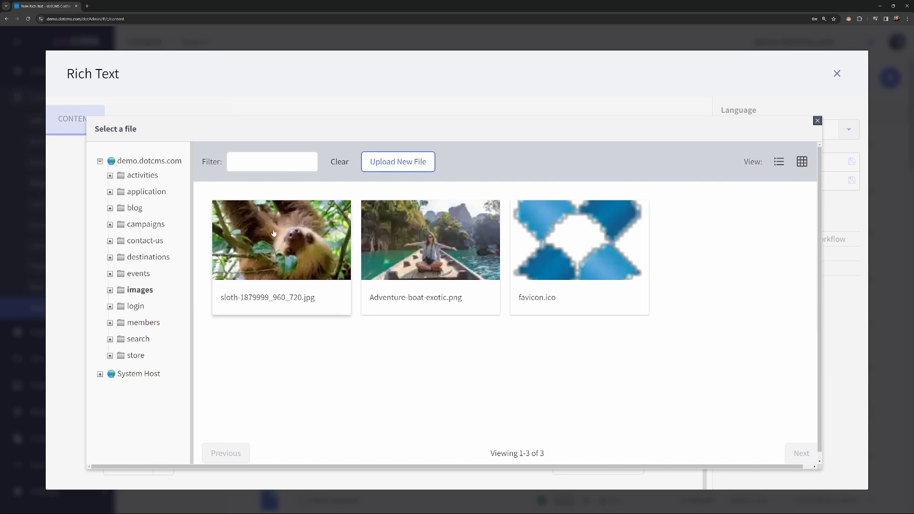
click(304, 253)
scroll(333, 362, down, 4)
scroll(413, 375, down, 2)
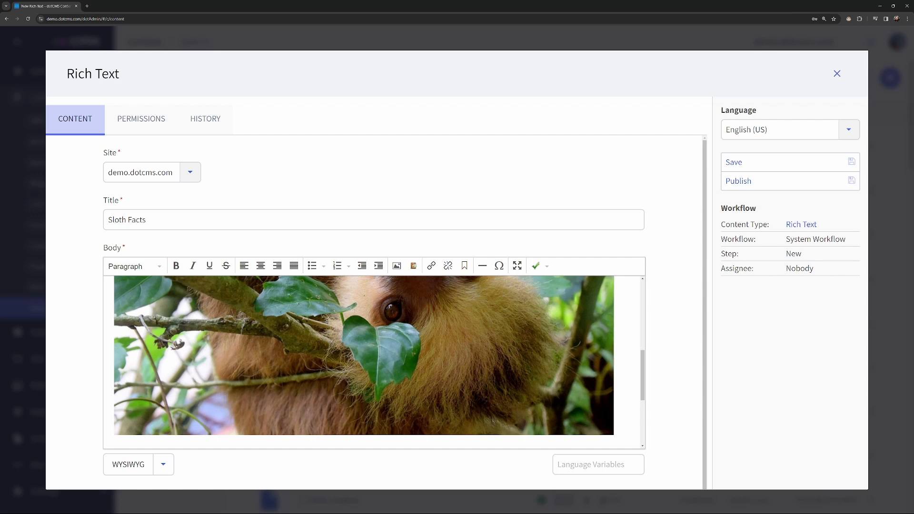
Scale the sloth image in the body down to about 392 × 261 px and align it right beside the species list.
click(343, 323)
scroll(342, 323, down, 2)
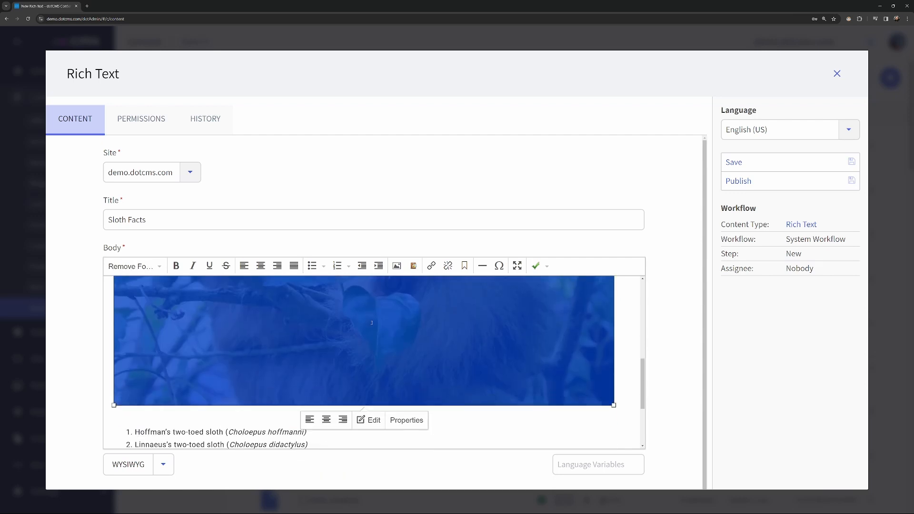
scroll(342, 323, up, 2)
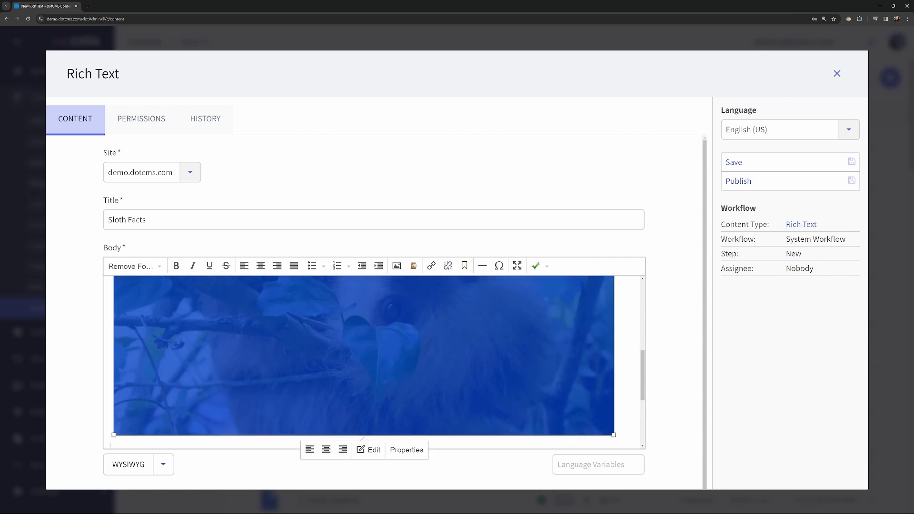
drag(115, 435, 424, 283)
scroll(299, 365, up, 3)
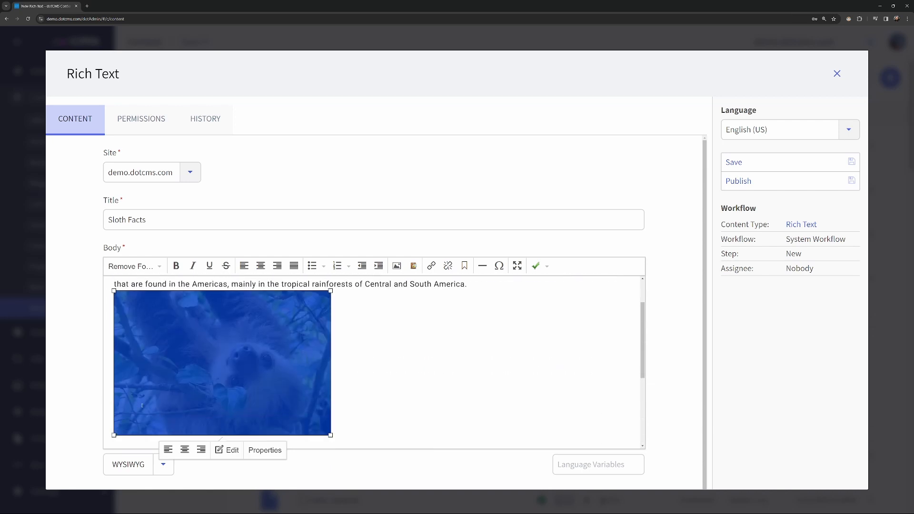
mouse_move(114, 435)
mouse_down()
mouse_move(147, 431)
mouse_move(117, 429)
mouse_up()
scroll(304, 403, up, 1)
scroll(304, 403, down, 1)
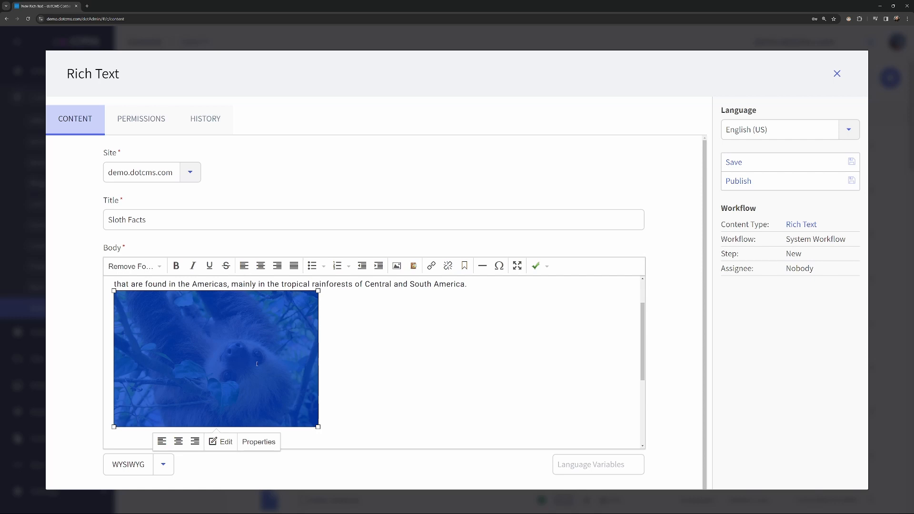
click(278, 266)
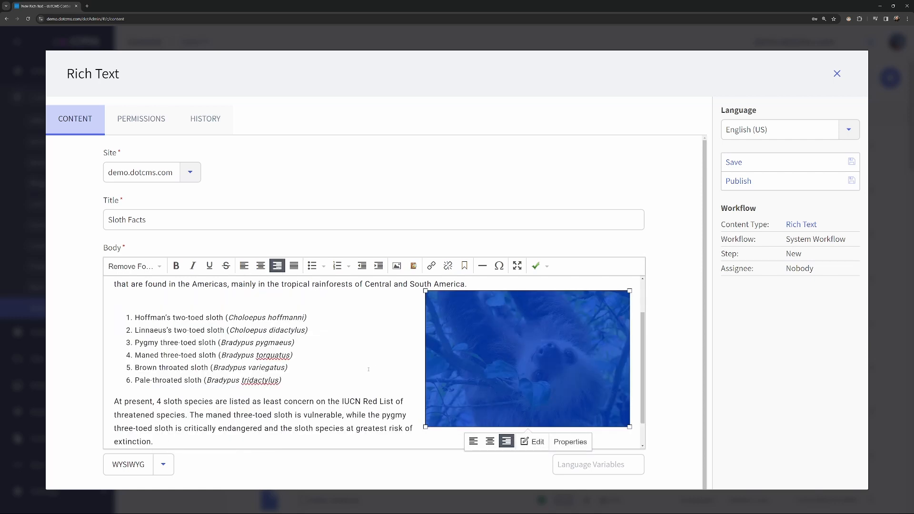
click(389, 342)
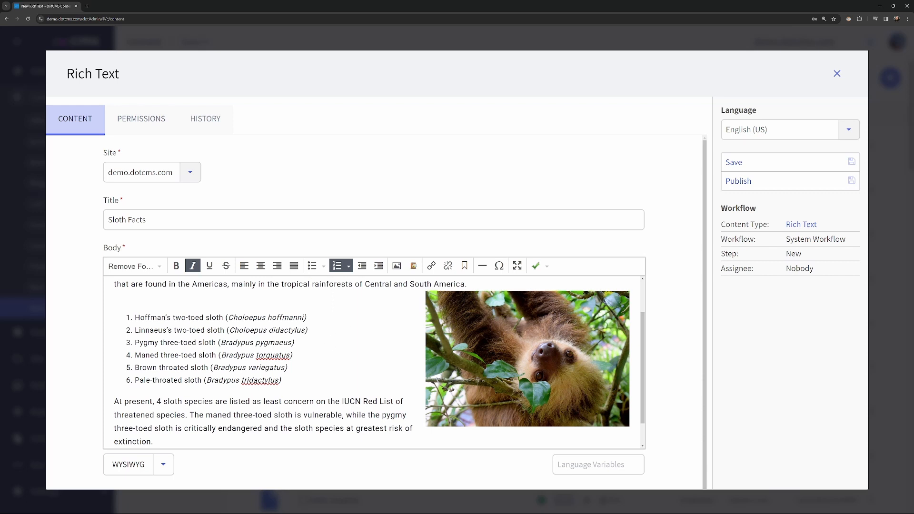
Set the sloth image's vertical and horizontal space to 20 in its advanced image properties, leaving the caption off.
click(526, 329)
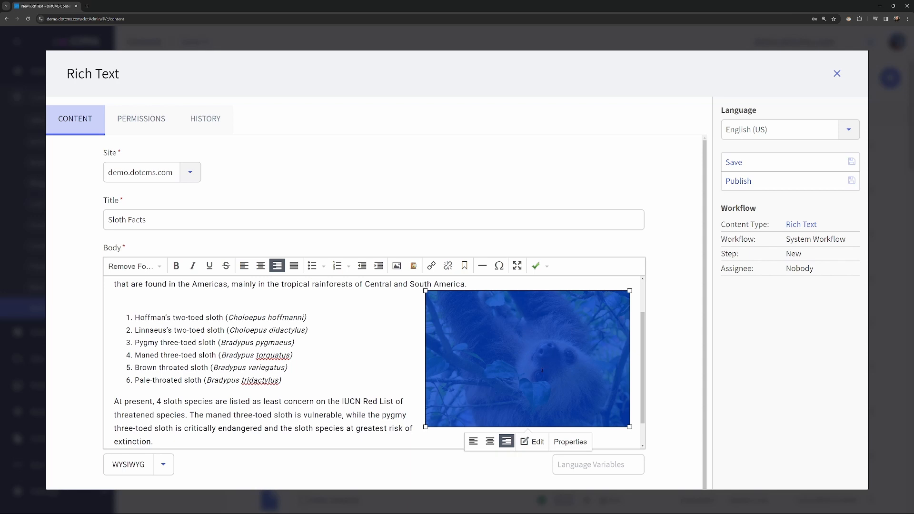
click(570, 442)
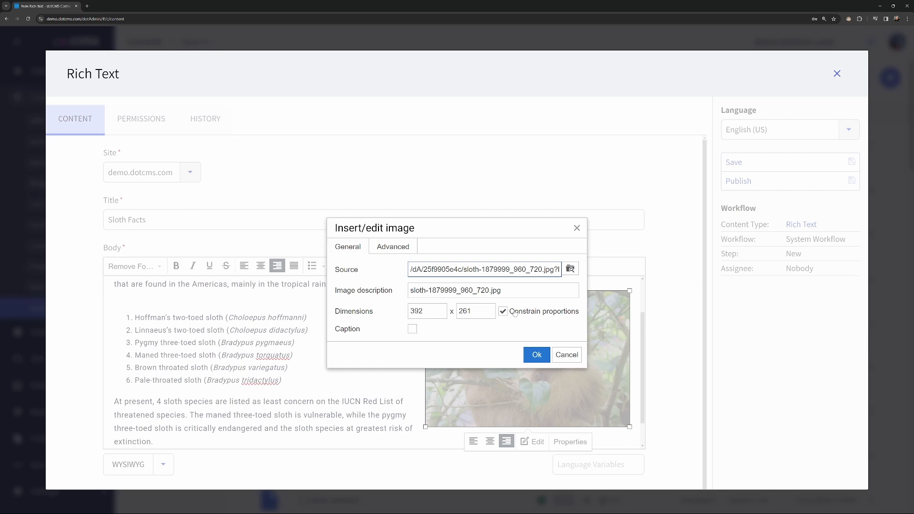
click(412, 329)
click(412, 329)
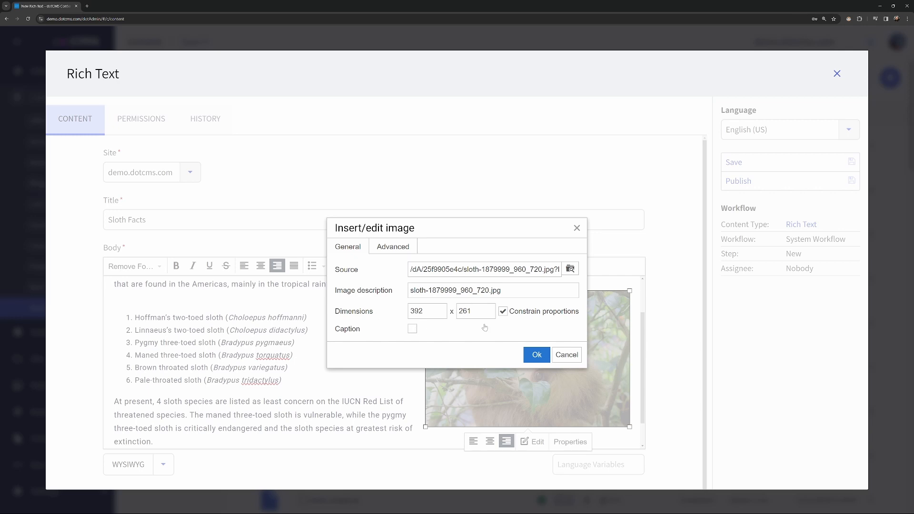
click(386, 247)
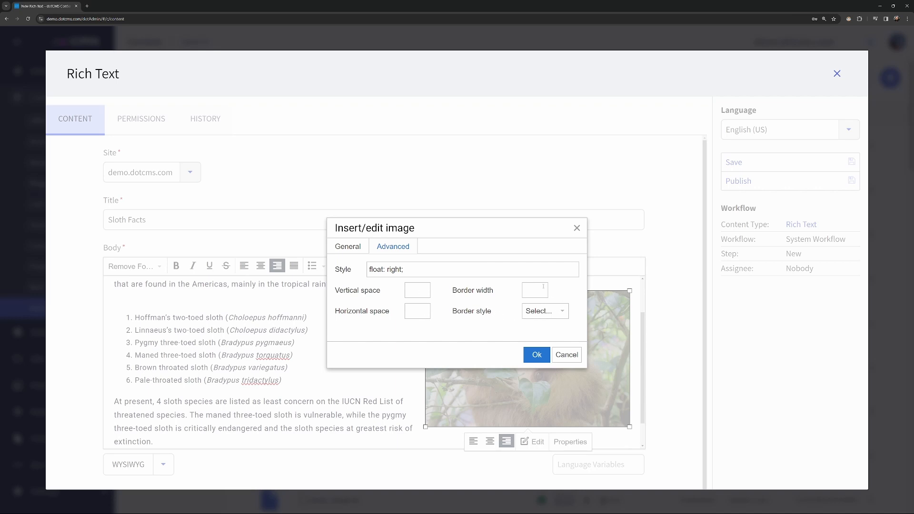
click(420, 287)
text(20)
click(422, 305)
text(20)
click(425, 336)
Give the sloth image a border of width 3 in Ridge style and apply the image properties.
click(538, 292)
text(3)
click(564, 314)
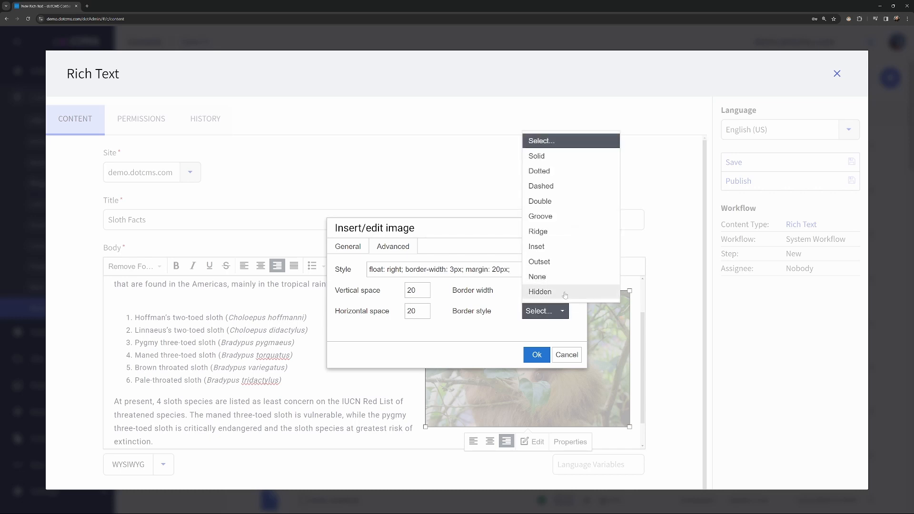
click(553, 237)
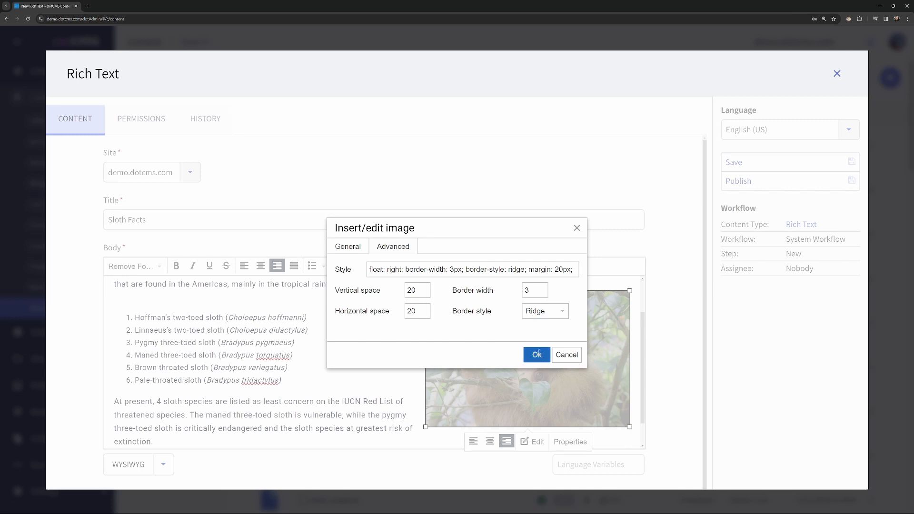
click(536, 355)
click(390, 313)
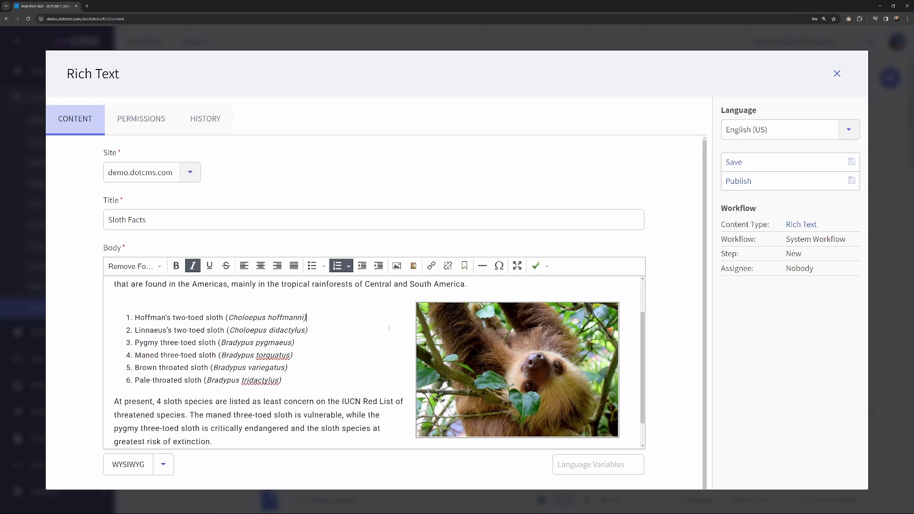
Review the formatted body, publish the Sloth Facts item and close its editor.
scroll(394, 325, down, 1)
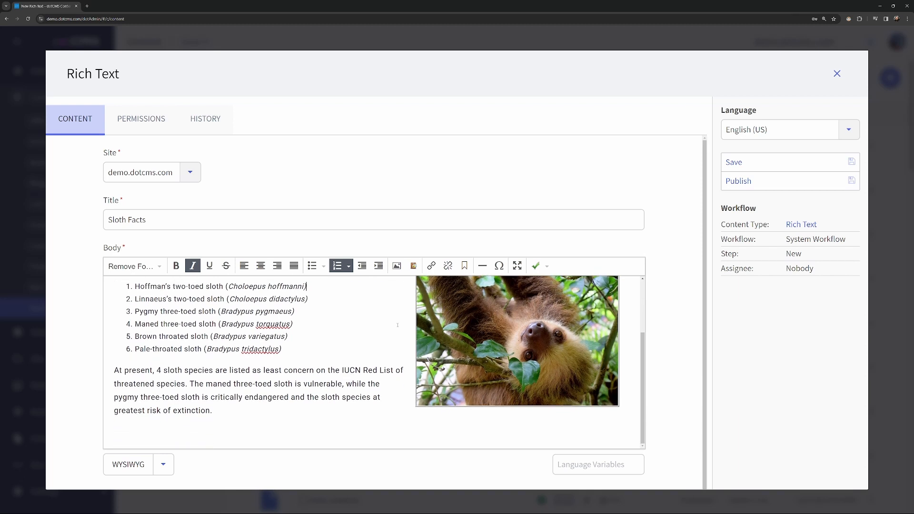
scroll(404, 348, up, 2)
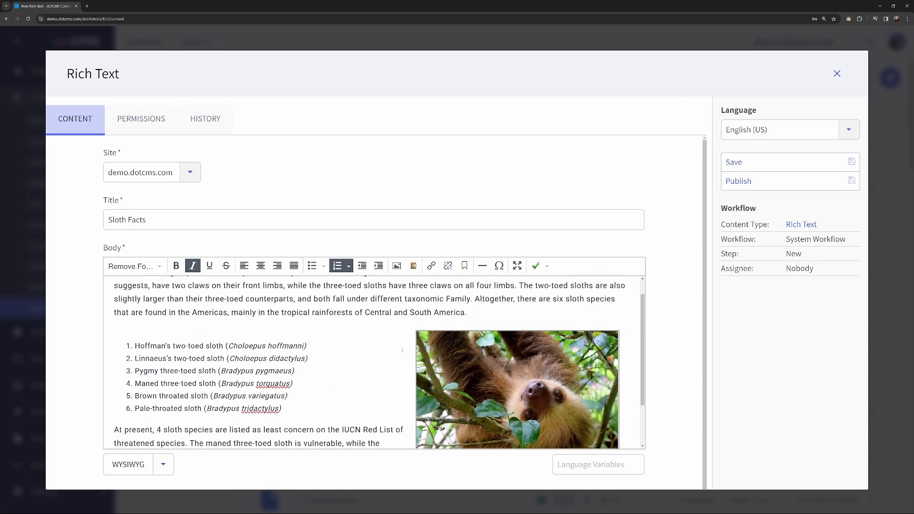
click(763, 186)
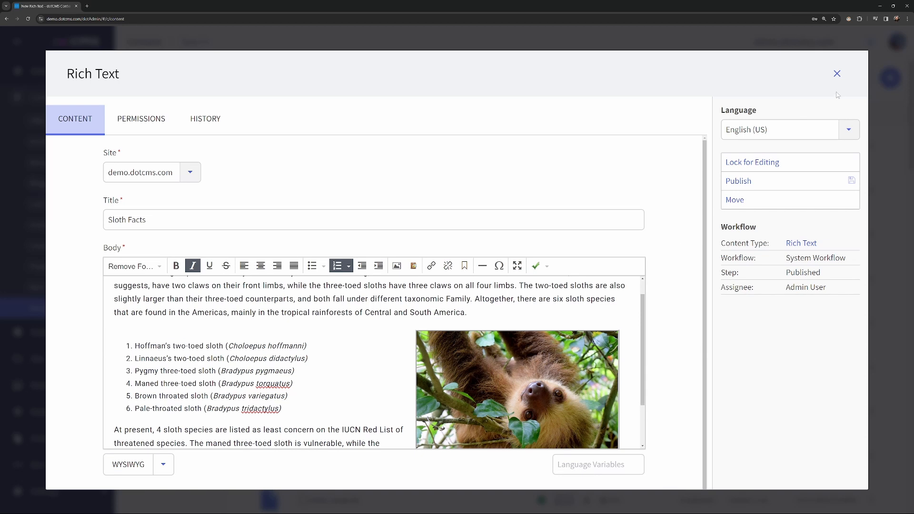
click(838, 74)
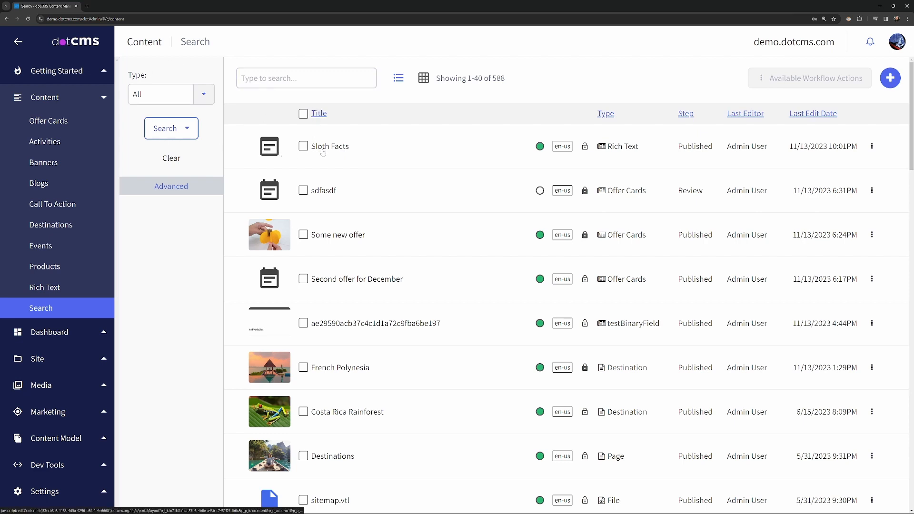
Filter the content search by the Rich Text type.
click(204, 93)
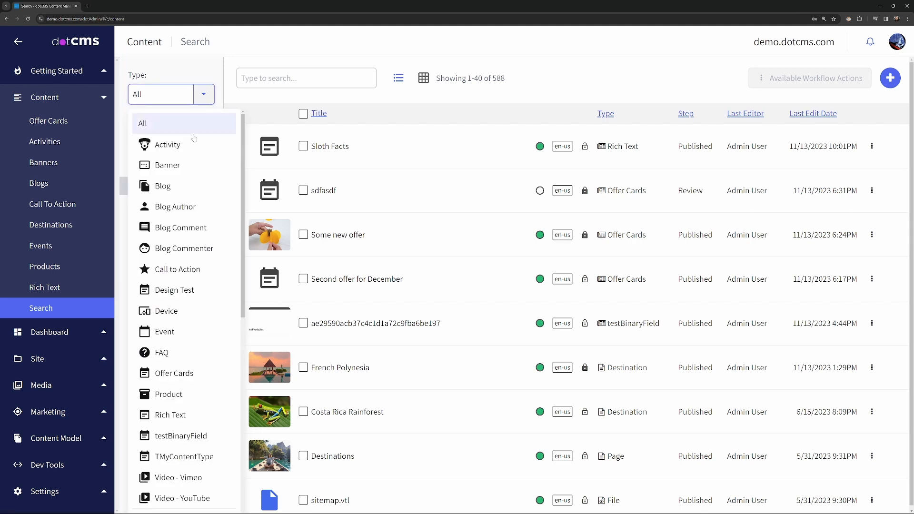
scroll(189, 376, down, 1)
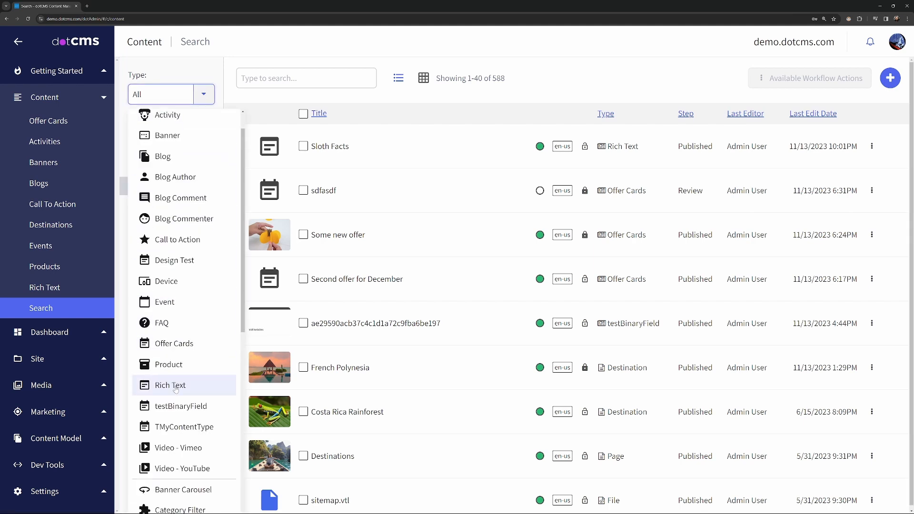
click(189, 381)
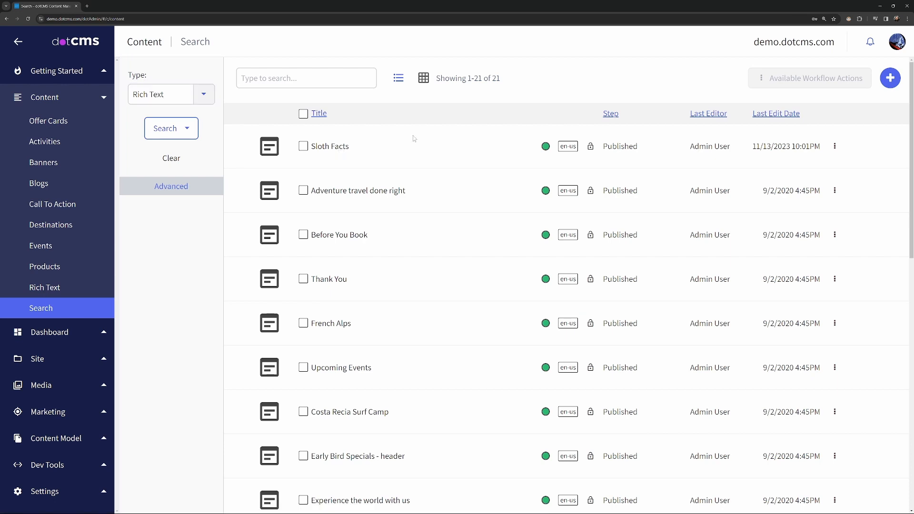
Open the Costa Rica Rainforest page from the site's pages and switch it to edit mode.
click(57, 363)
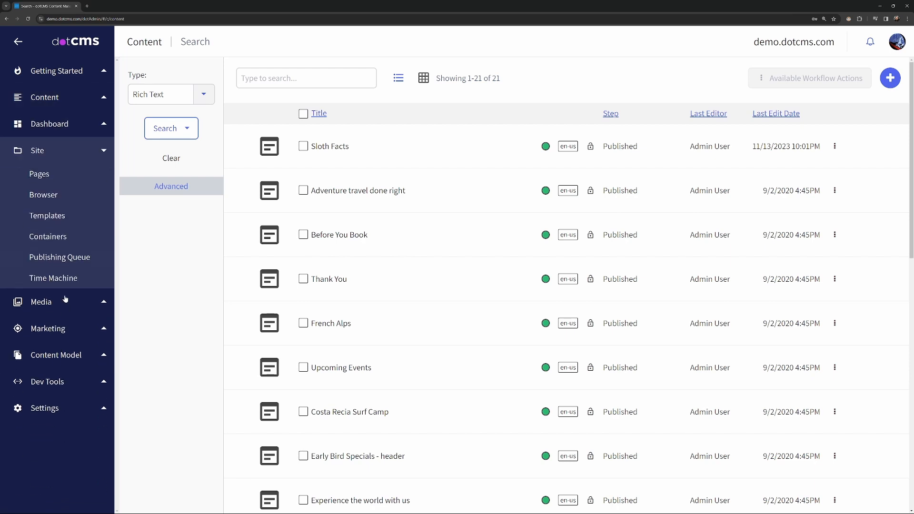
click(38, 177)
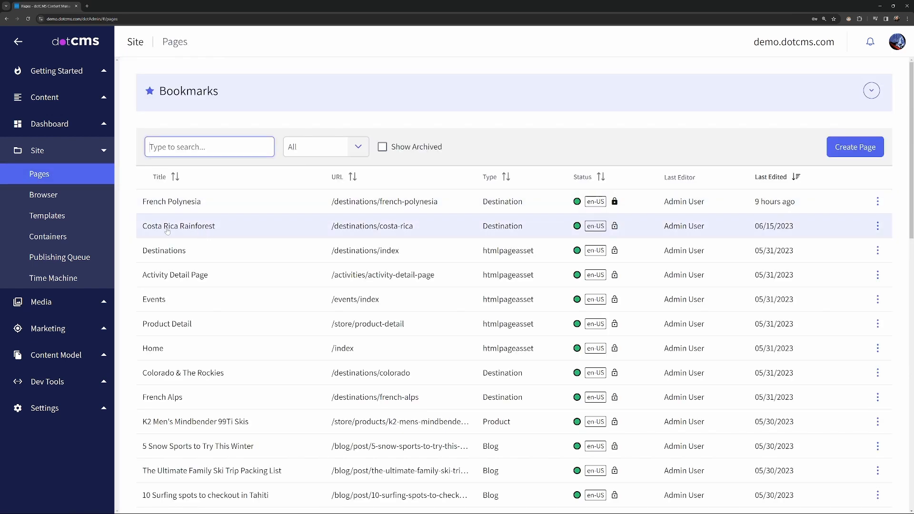
click(198, 227)
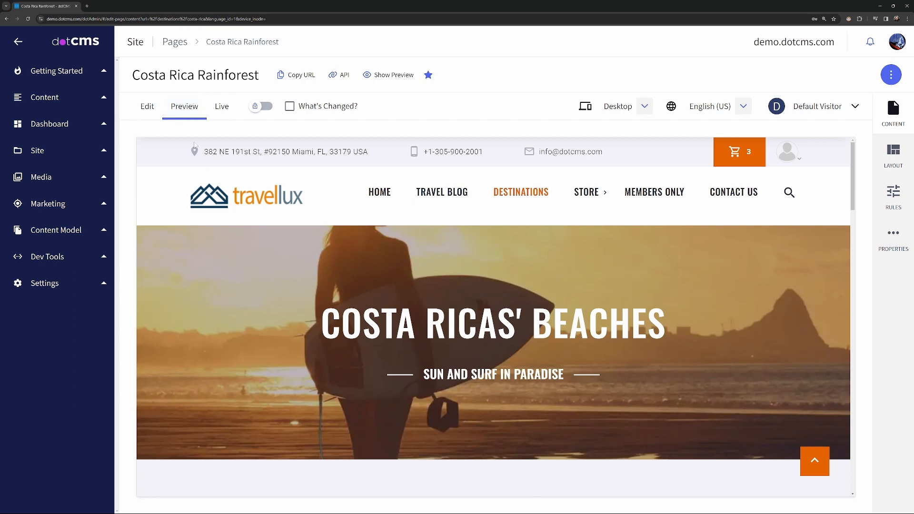
click(147, 108)
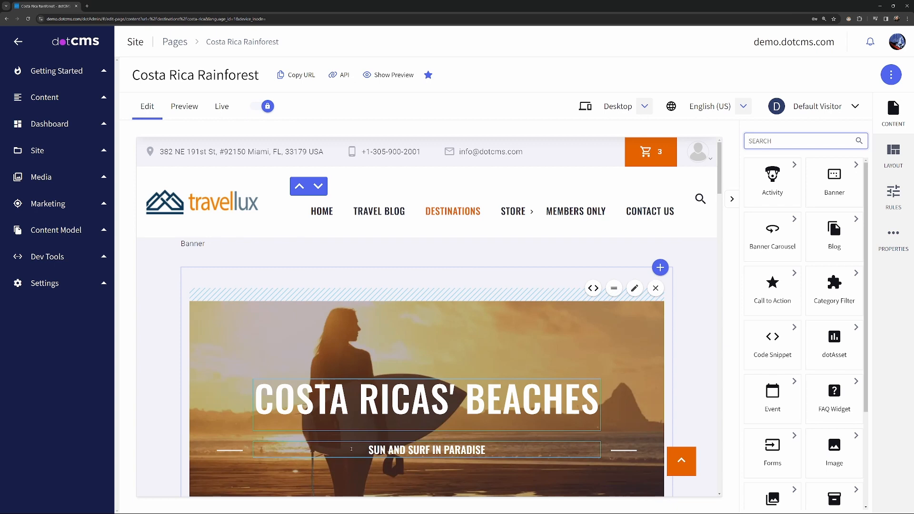
Add the existing Sloth Facts content to the page container that holds Costa Rica Family Adventure.
mouse_move(499, 304)
scroll(517, 341, down, 5)
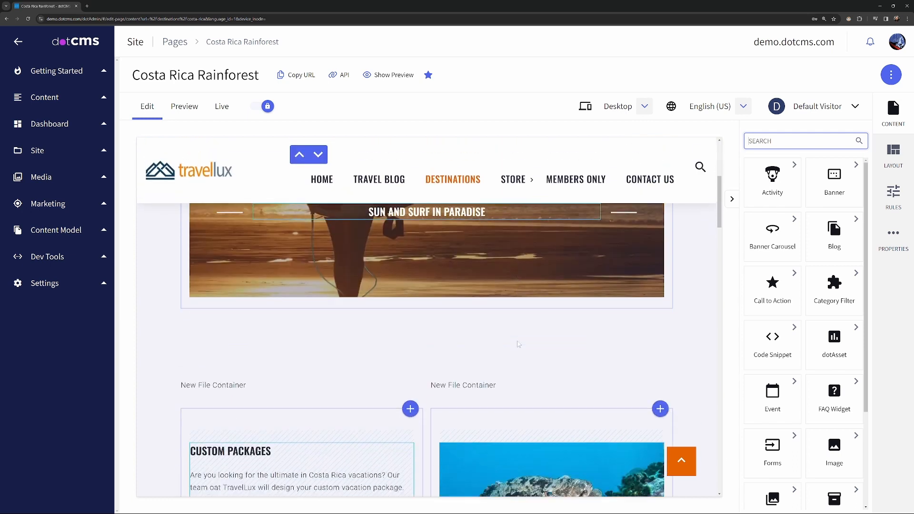
scroll(518, 344, down, 5)
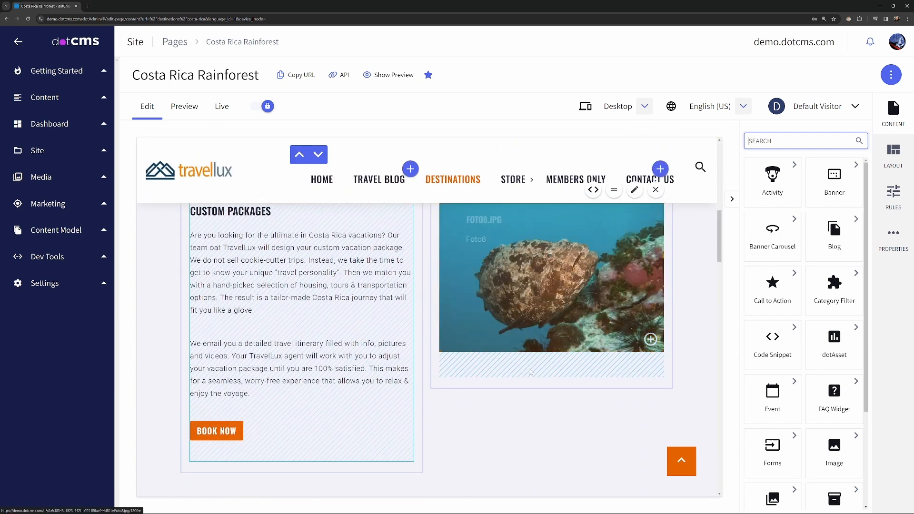
scroll(530, 373, down, 7)
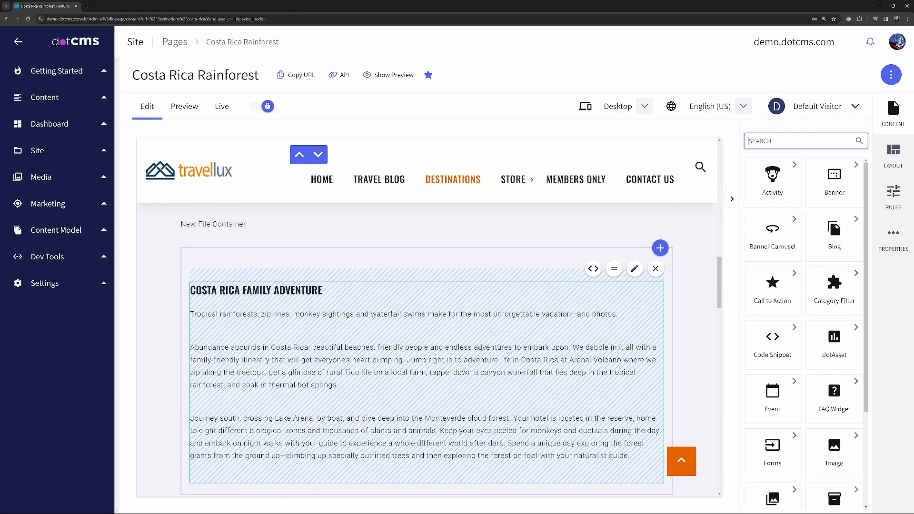
scroll(491, 329, down, 2)
scroll(491, 330, up, 3)
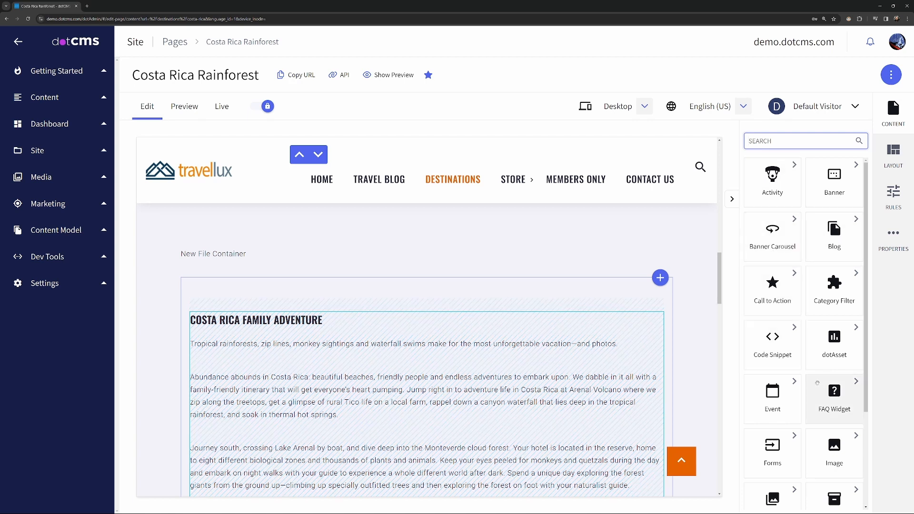
click(661, 280)
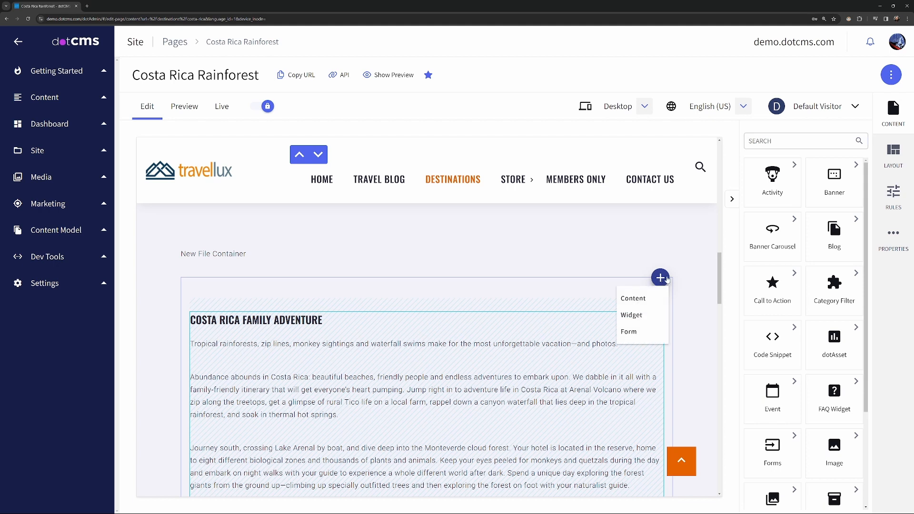
click(632, 299)
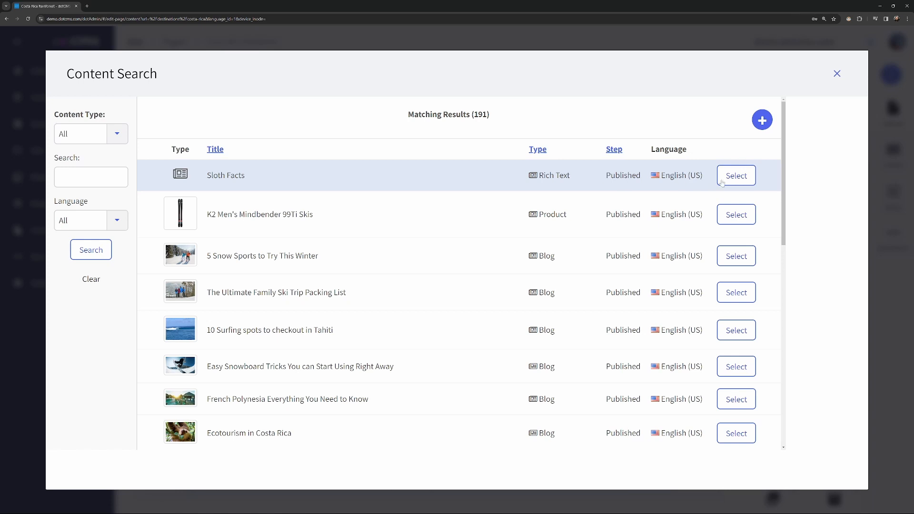
click(736, 176)
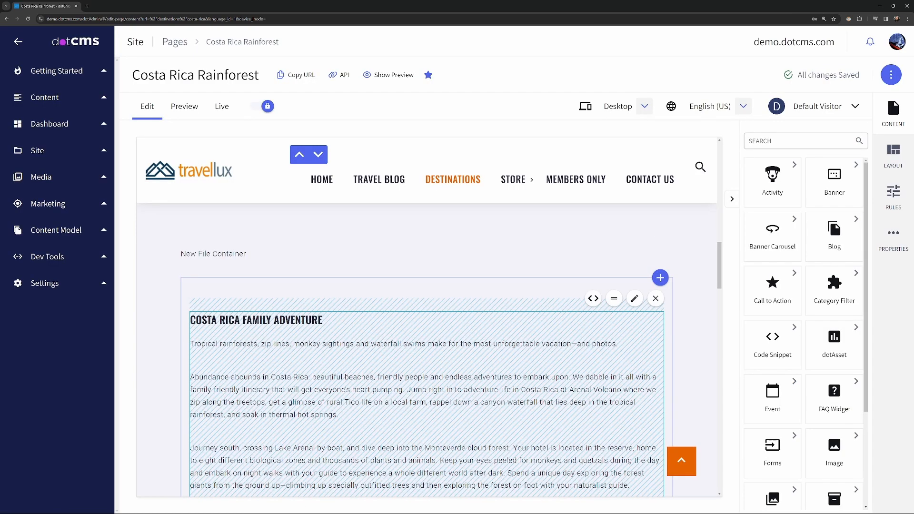
Move the Sloth Facts content above Costa Rica Family Adventure within the same container.
scroll(417, 326, down, 10)
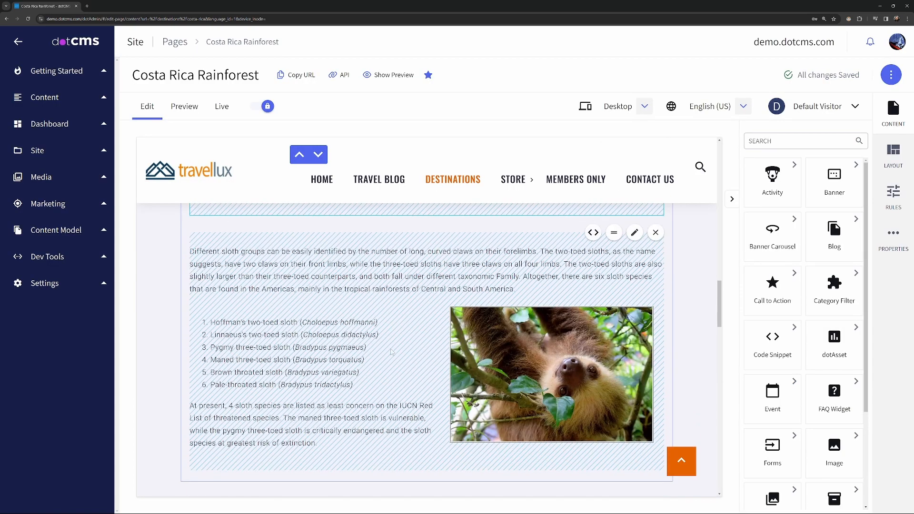
scroll(476, 357, up, 1)
scroll(450, 313, up, 2)
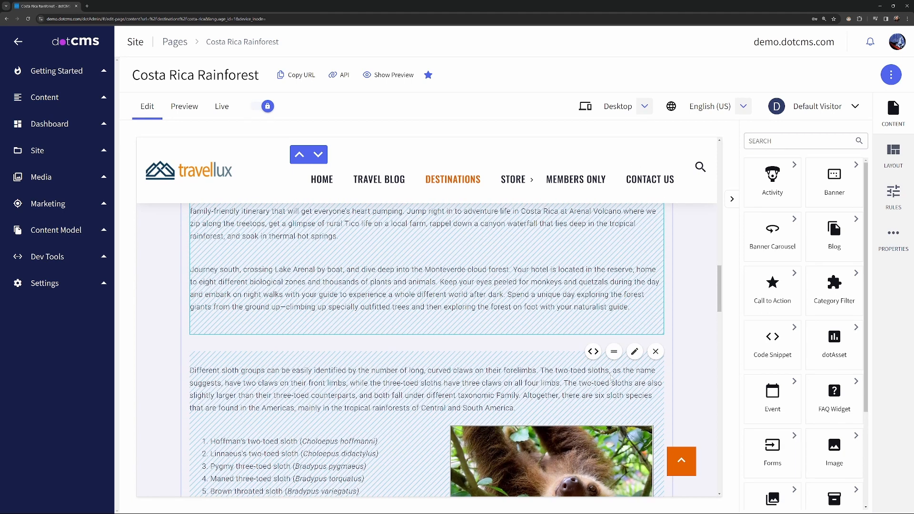
scroll(603, 377, up, 1)
drag(614, 412, 585, 266)
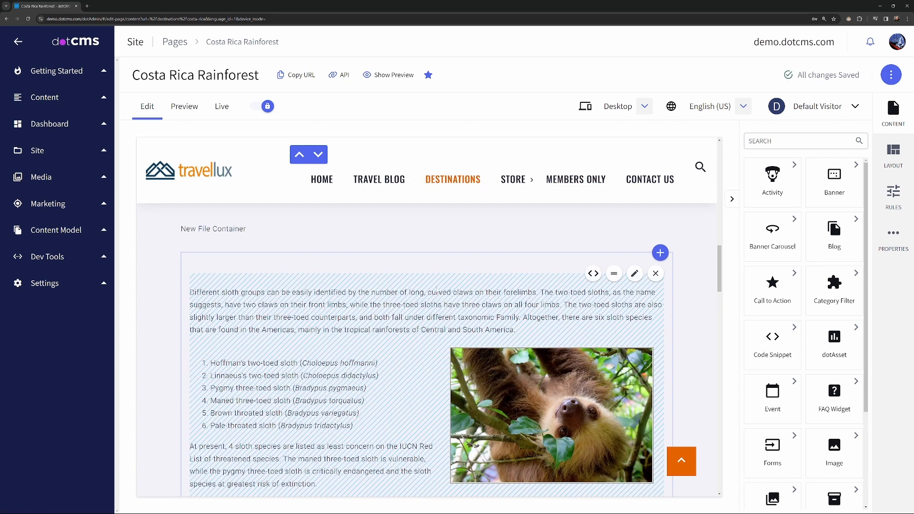
Check the placed Sloth Facts content, then remove it from the Costa Rica Rainforest page and accept the removal.
click(419, 300)
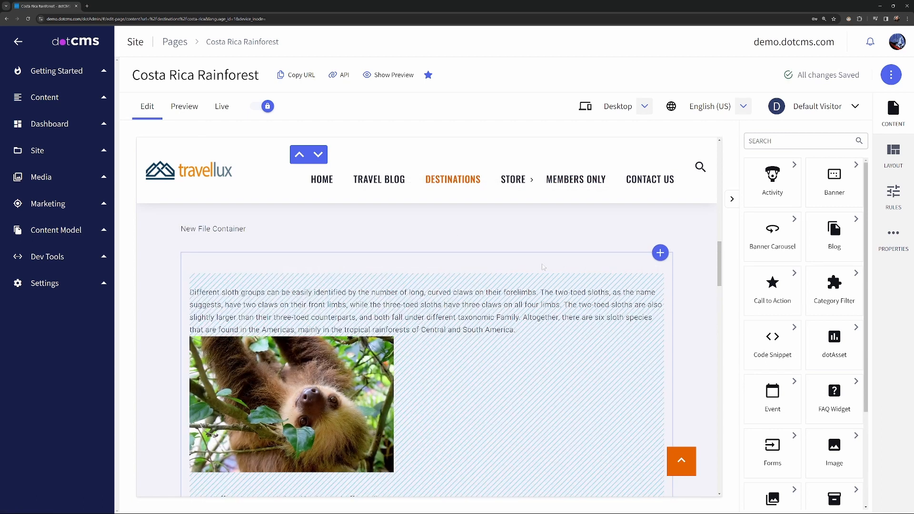
scroll(352, 312, down, 3)
scroll(347, 313, up, 2)
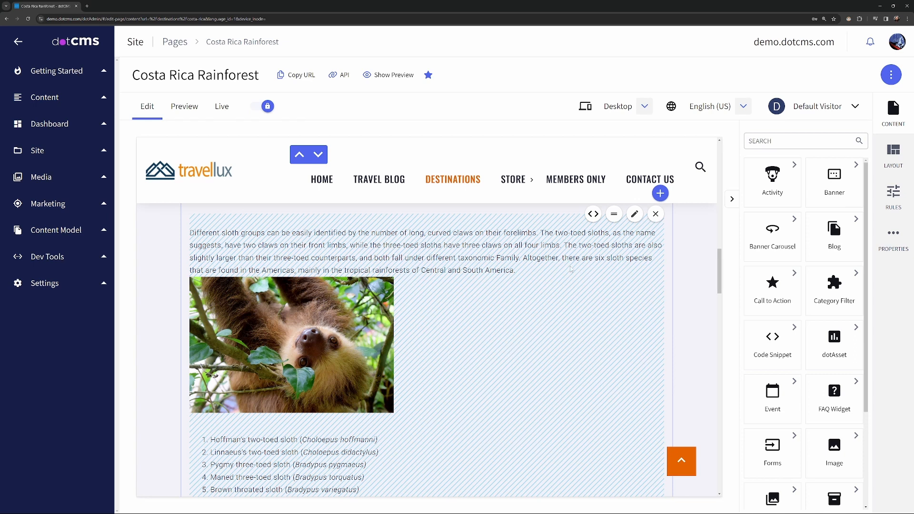
click(656, 215)
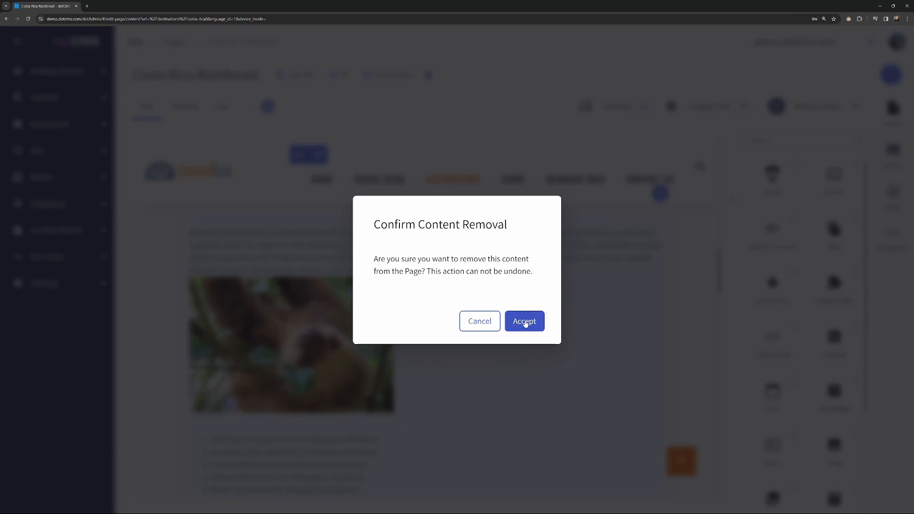
click(524, 322)
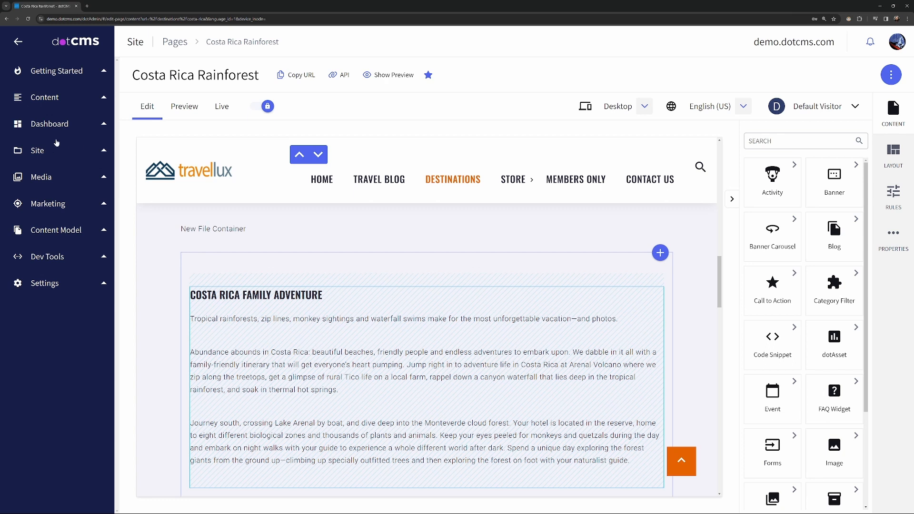
Open the list of Rich Text content items.
click(56, 99)
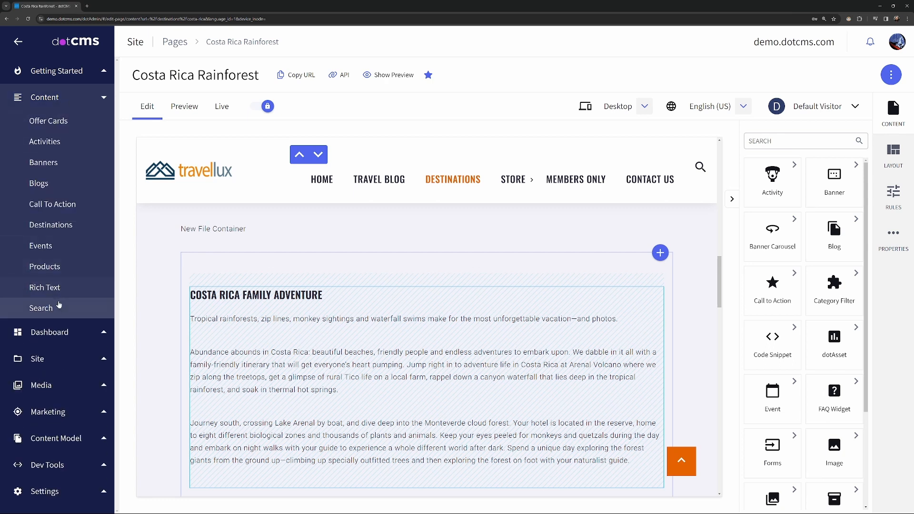
click(47, 288)
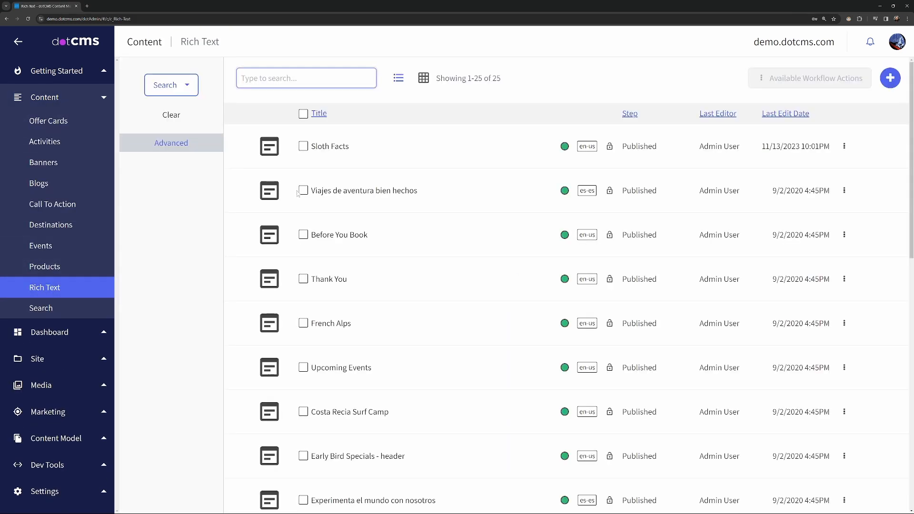